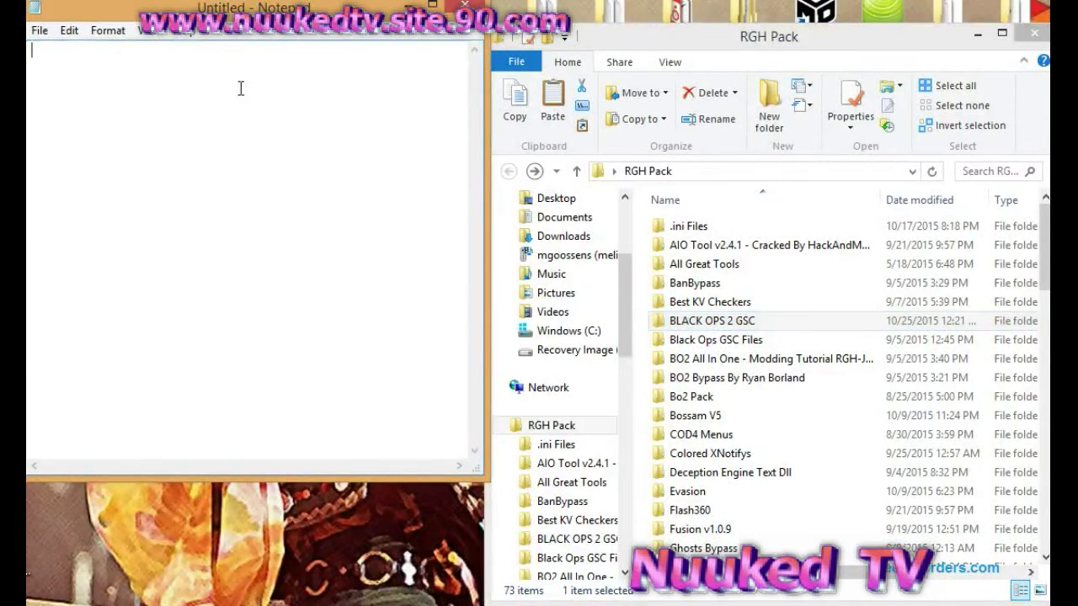
# - Write "Hey guys! I have recieved a lot of questions about how to exactly load a GSC BO2 Menu." in the blank note
pyautogui.write('Hey guys! I ha')
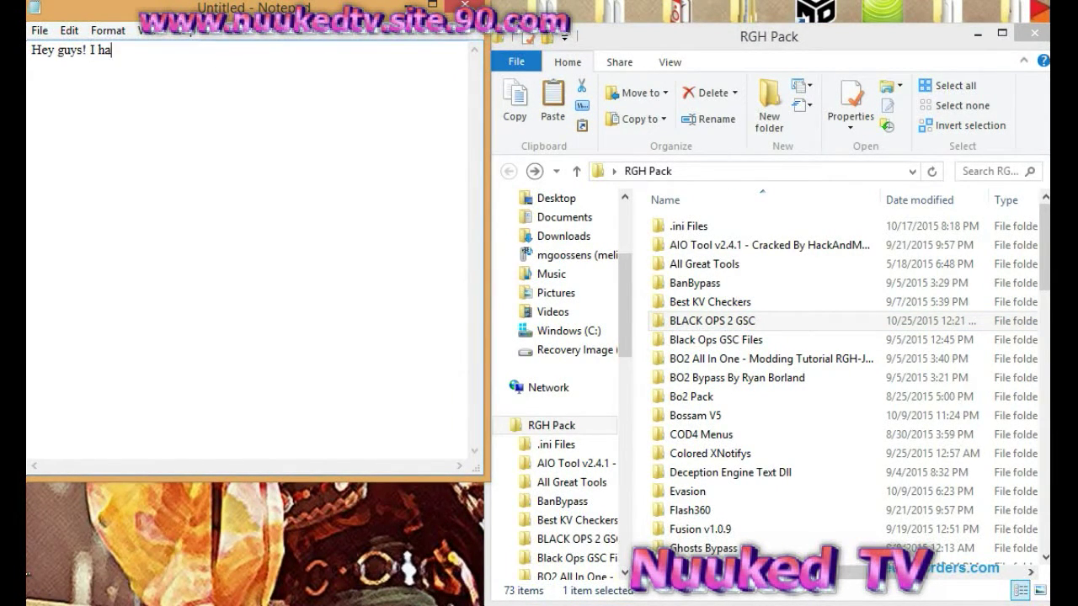
pyautogui.write('ve recieved a lot ')
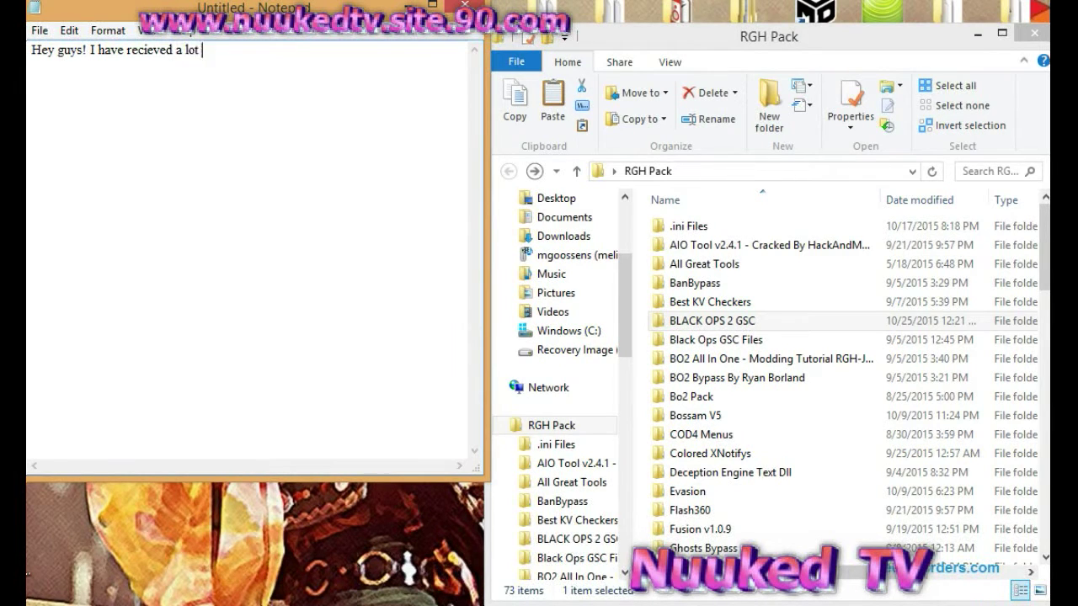
pyautogui.write('of questions about how to ec')
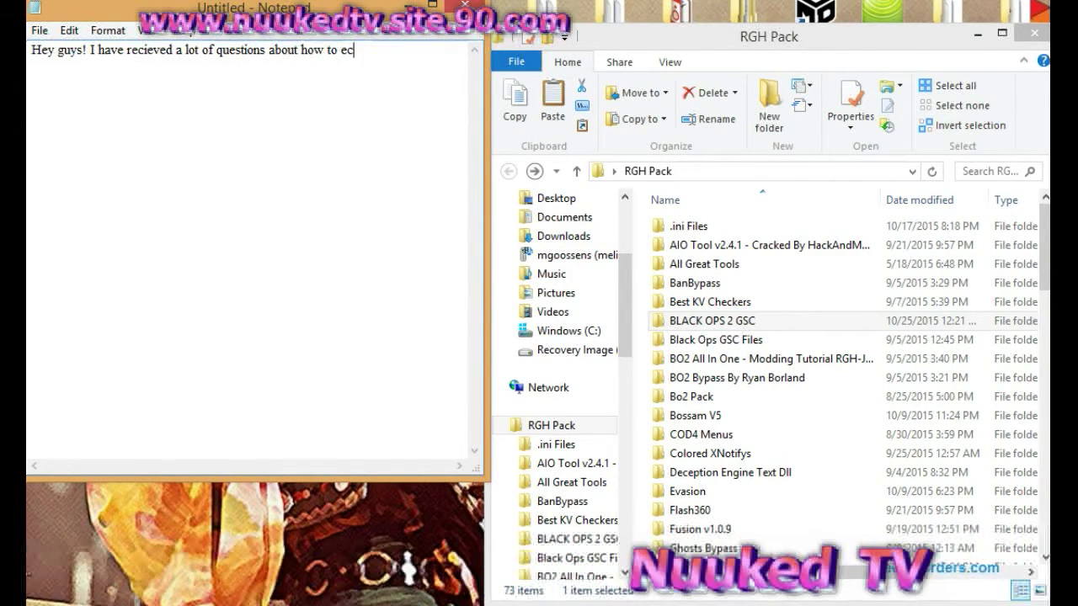
pyautogui.press('BackSpace')
pyautogui.write('xactly 1')
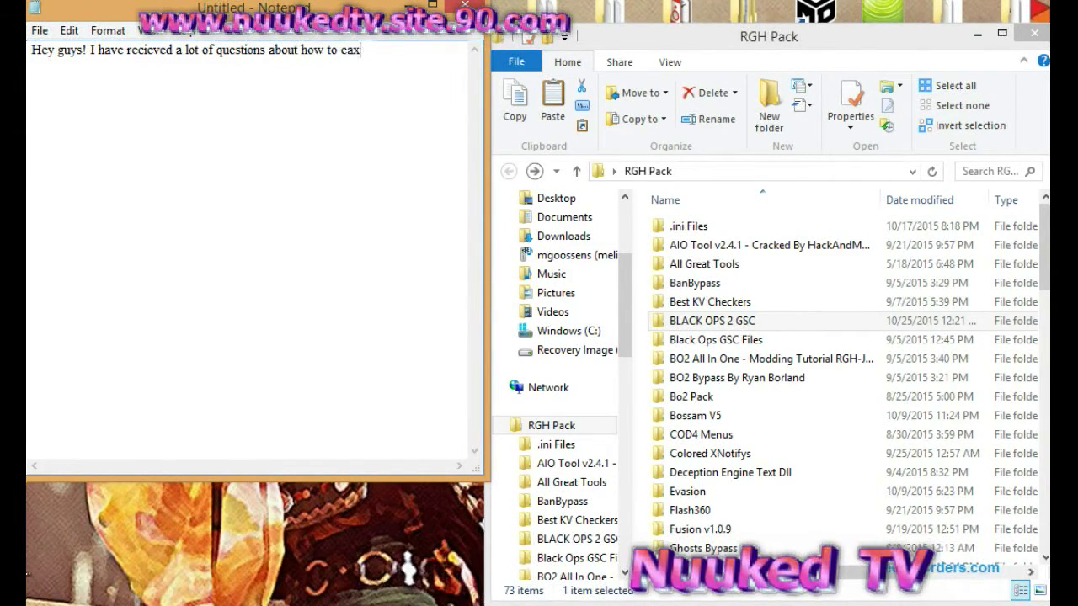
pyautogui.write('oad')
pyautogui.write(' a GSC')
pyautogui.press('Return')
pyautogui.write('BO2')
pyautogui.press('BackSpace')
pyautogui.write('2 Menu.')
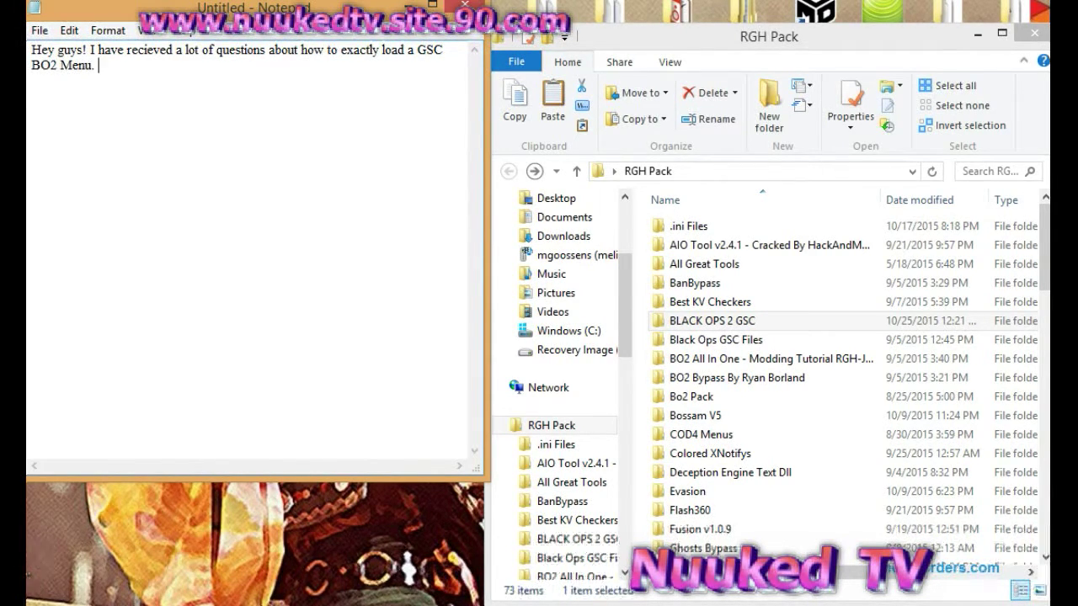
# - Continue the note with "I have a little file with everything you need for it!"
pyautogui.write('I have a little file with everythin')
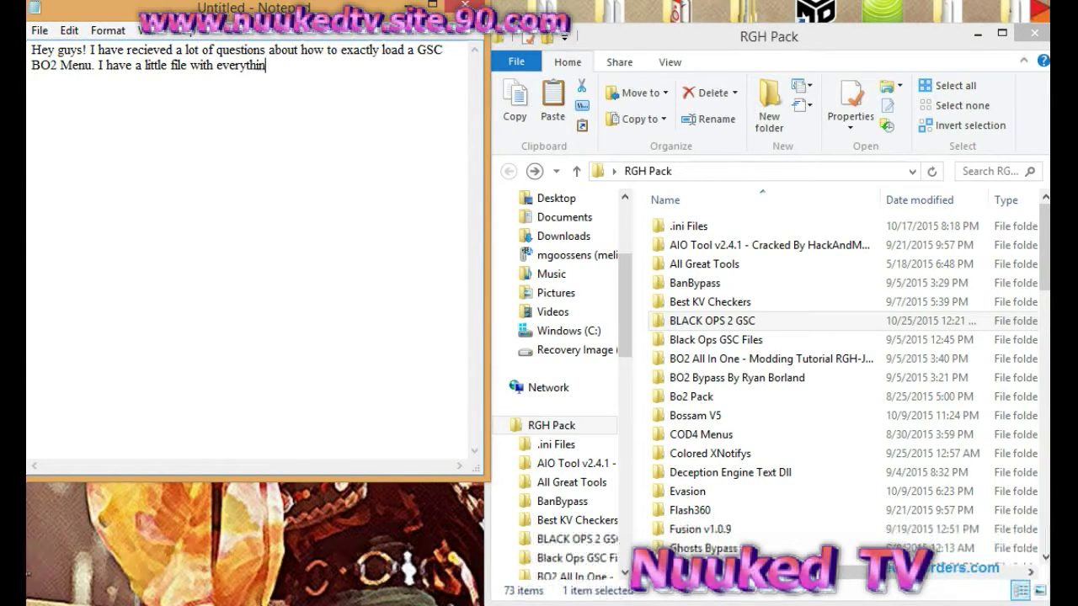
pyautogui.write('g you need for it!')
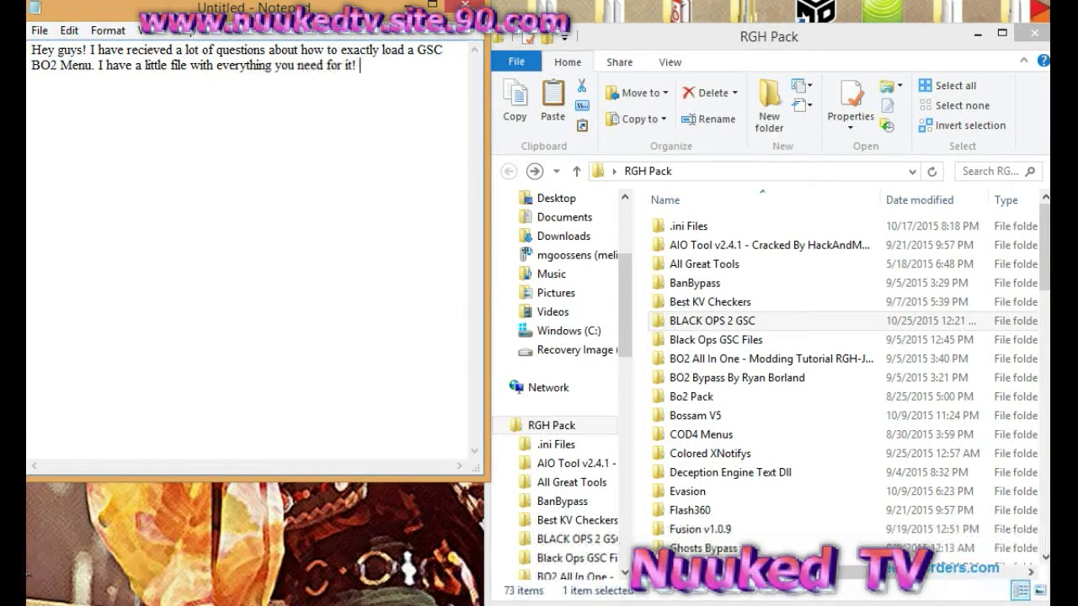
# - Open the BLACK OPS 2 GSC folder, check its TU18 Files Se7enSins ImOx GSC Tutorial subfolder, and return to the parent folder
pyautogui.click(736, 322)
pyautogui.doubleClick(736, 322)
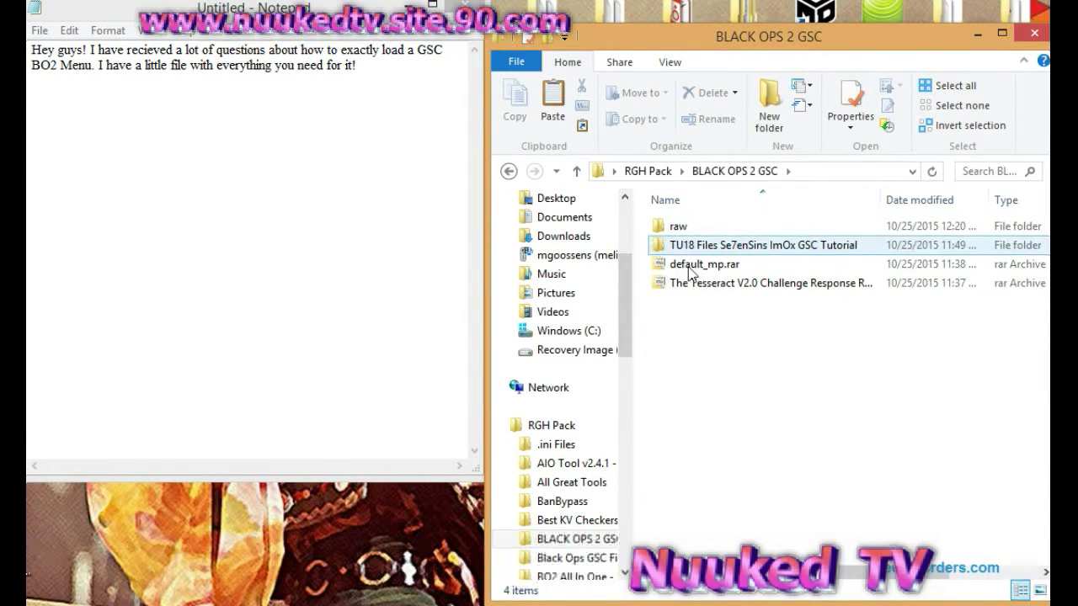
pyautogui.doubleClick(714, 247)
pyautogui.click(508, 171)
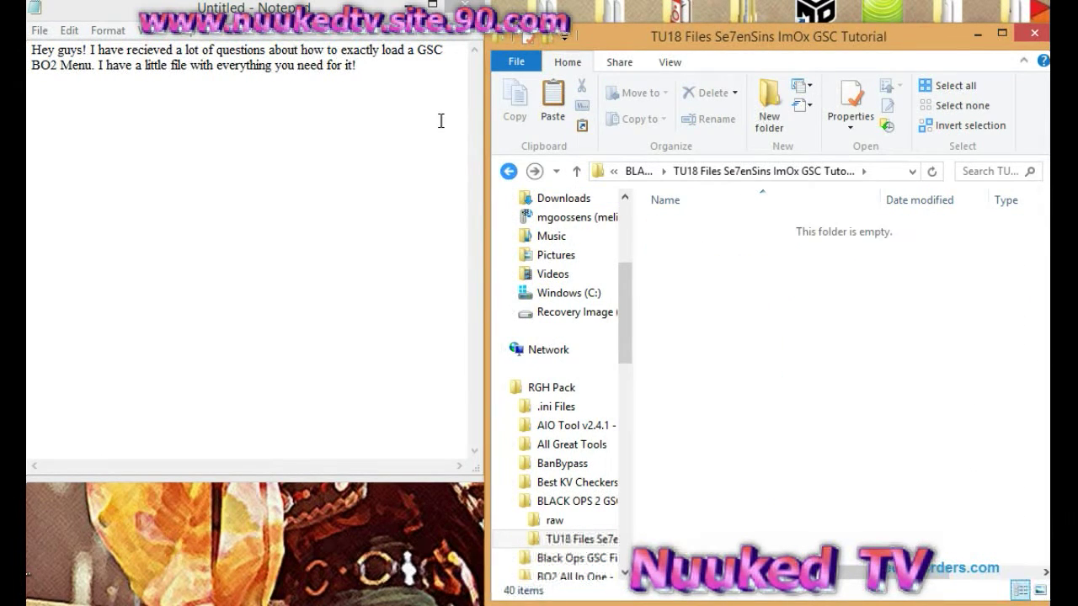
# - Add "The Tesseract and the TU18 Files are ImOx's. The default mp and raw are also included." to the note
pyautogui.click(423, 89)
pyautogui.write('Tg')
pyautogui.write('he Tes')
pyautogui.write('ser')
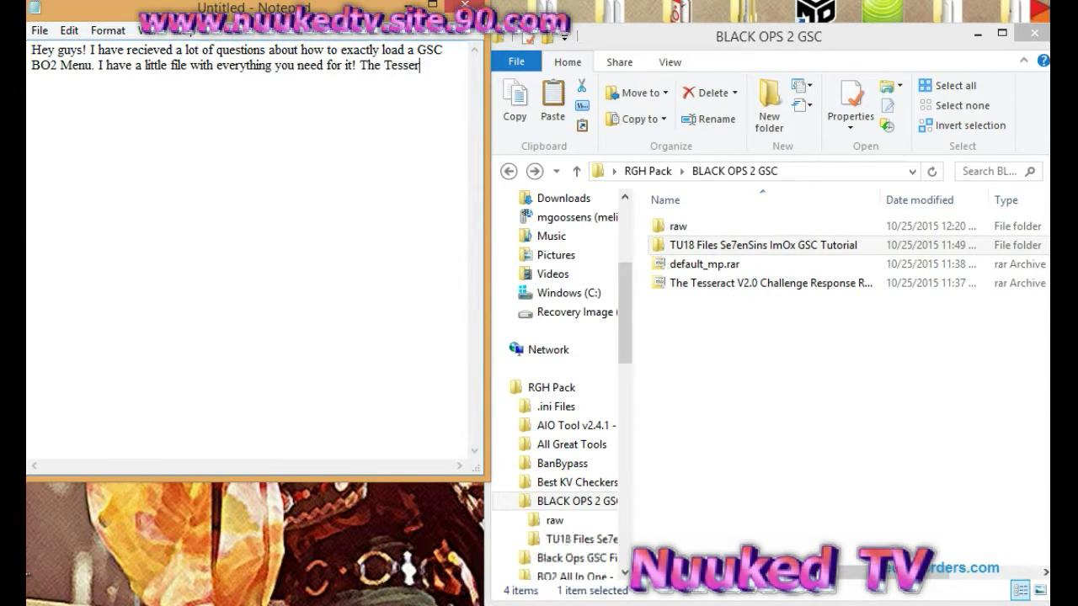
pyautogui.write("act and the TU18 Files are ImOx's")
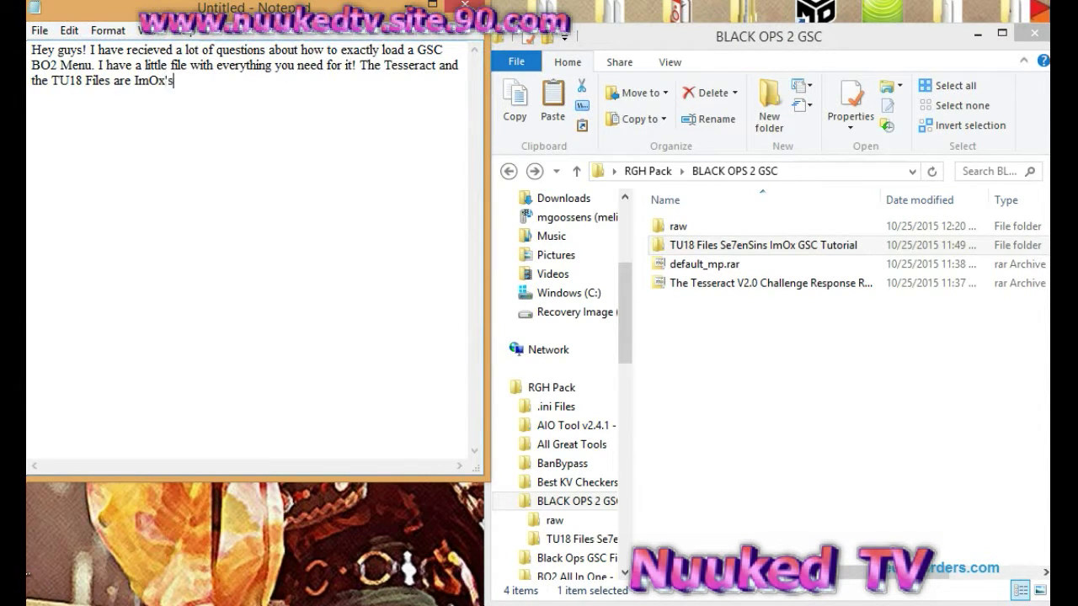
pyautogui.write('he default mp anr')
pyautogui.press('BackSpace')
pyautogui.write('d raw')
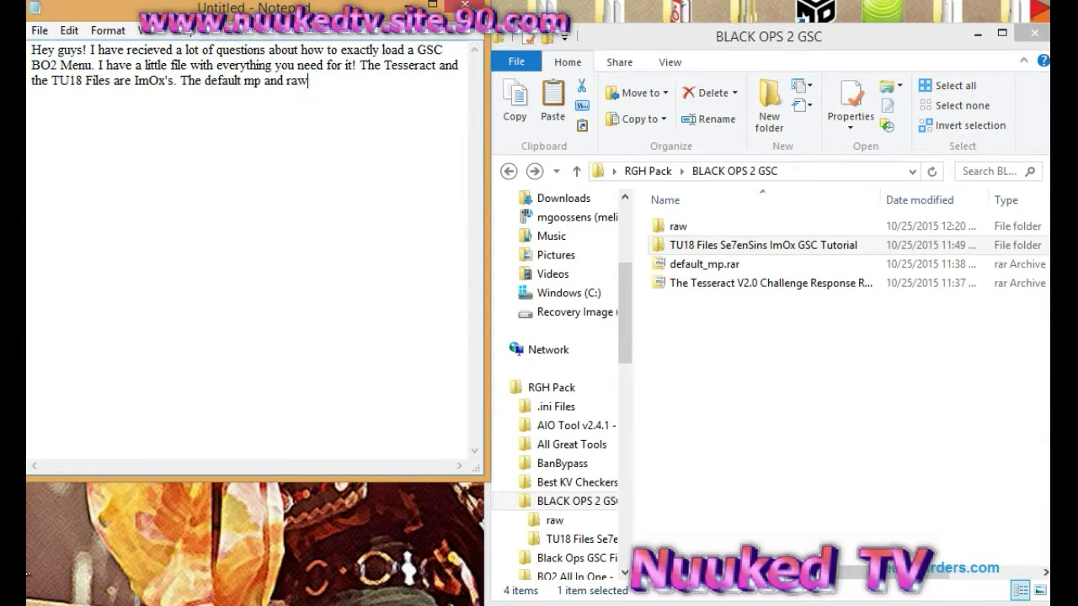
pyautogui.write(' are also included.')
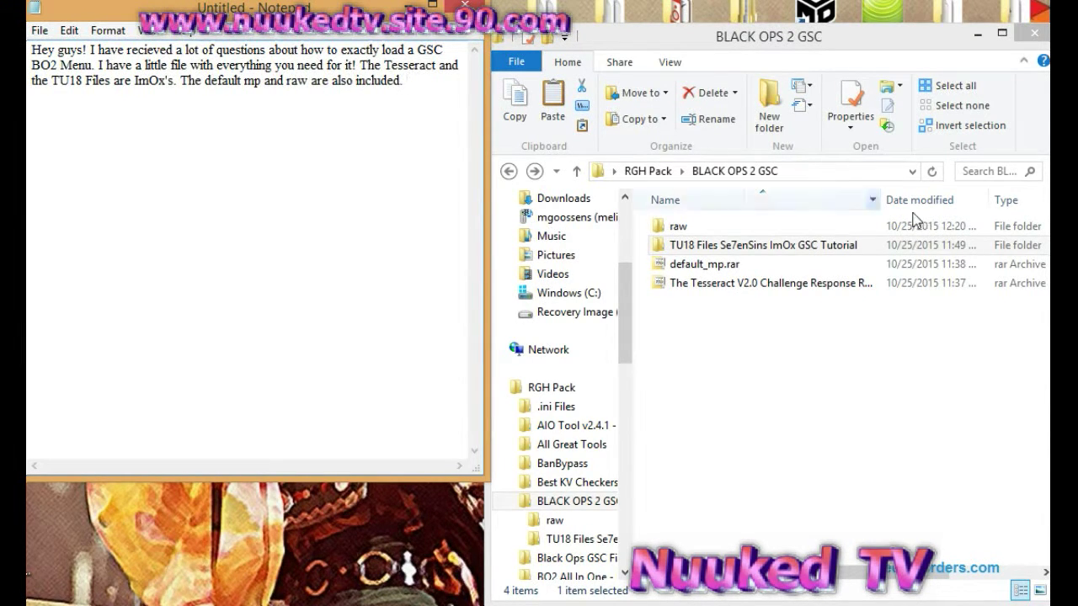
# - Open the Tesseract V2.0 Challenge Response archive and move its window beside the note
pyautogui.click(682, 265)
pyautogui.doubleClick(682, 283)
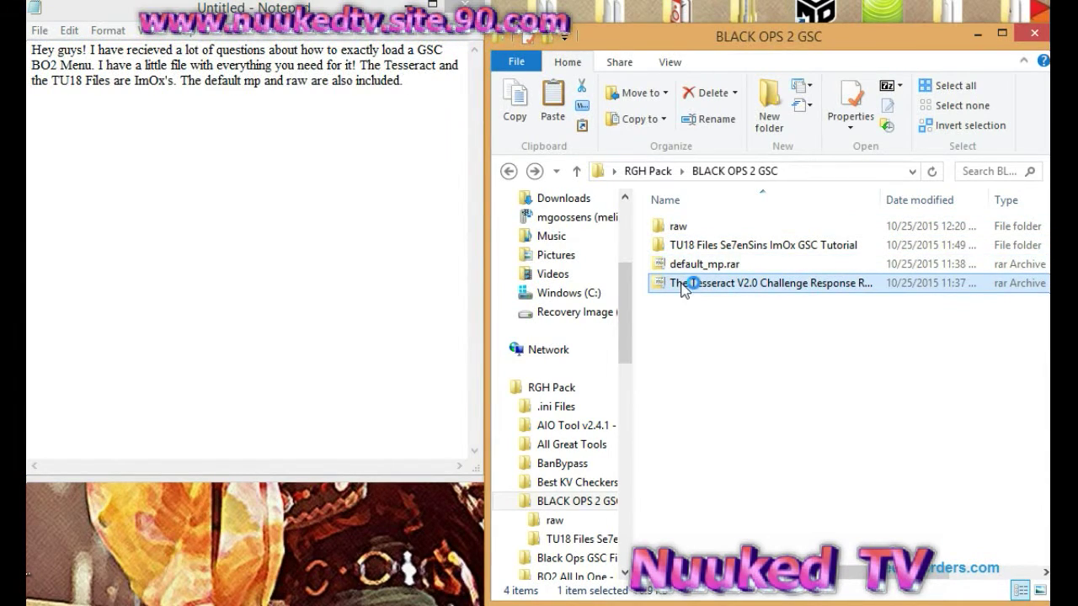
pyautogui.moveTo(210, 68); pyautogui.dragTo(852, 25)
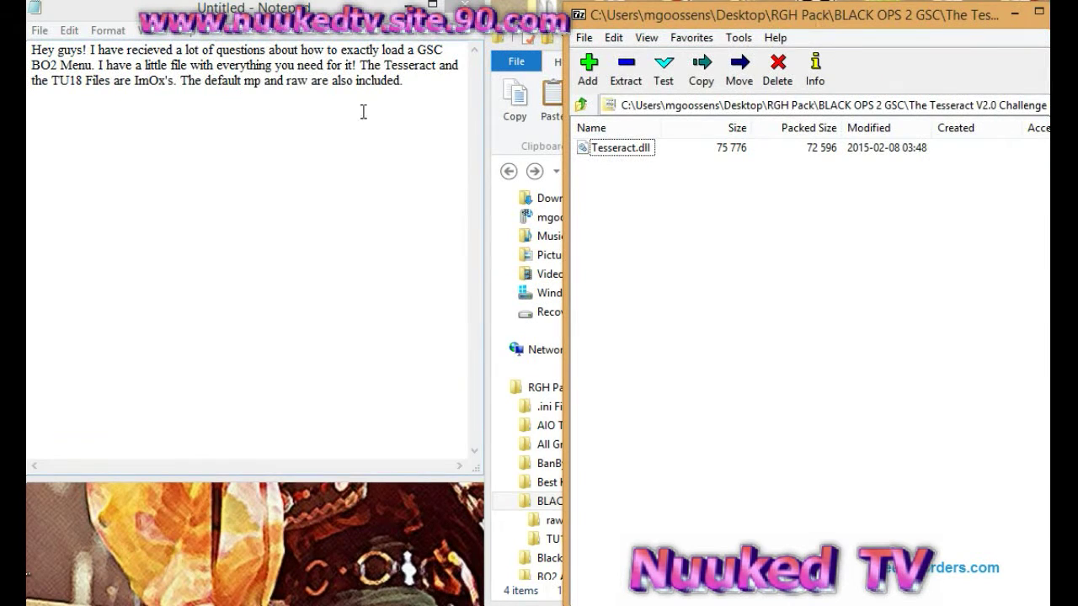
# - Add "First off- open up Neighborhood (can be done same way as USB)." to the end of the note
pyautogui.click(433, 89)
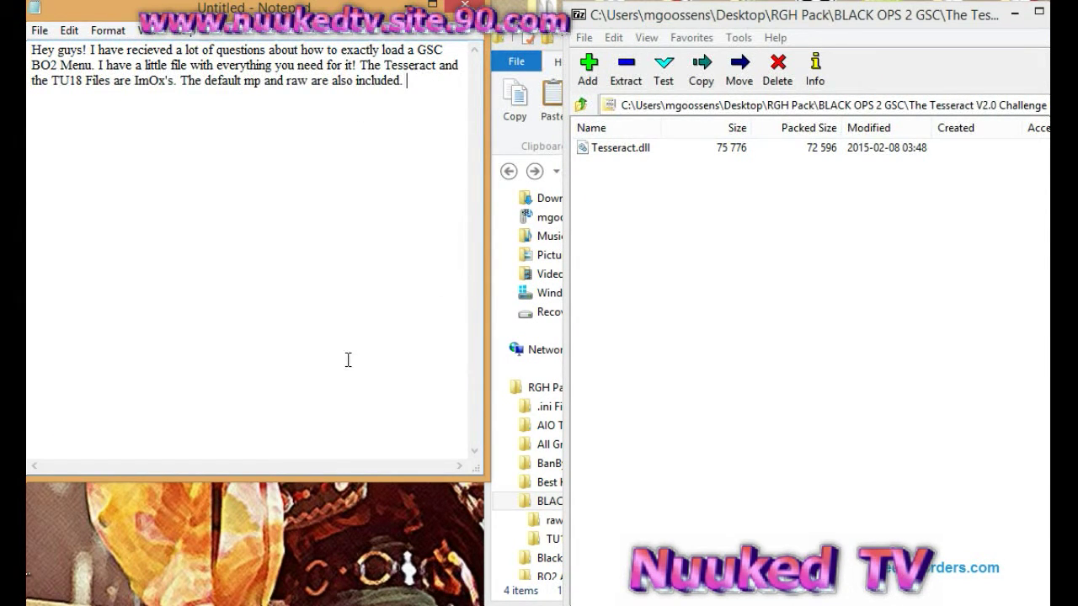
pyautogui.write('First off- open up ')
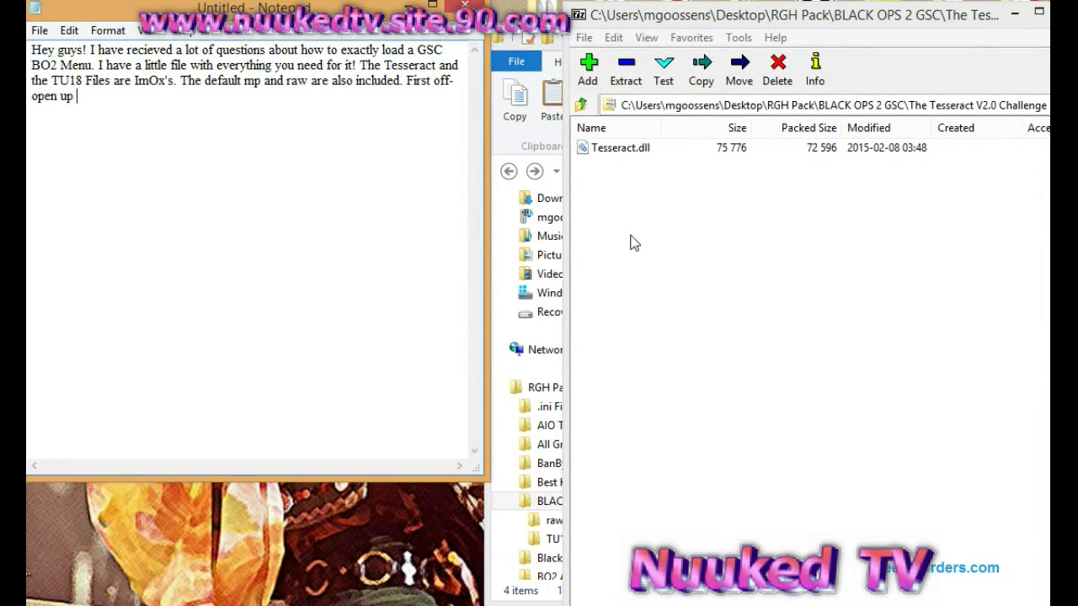
pyautogui.write('Neighborhood')
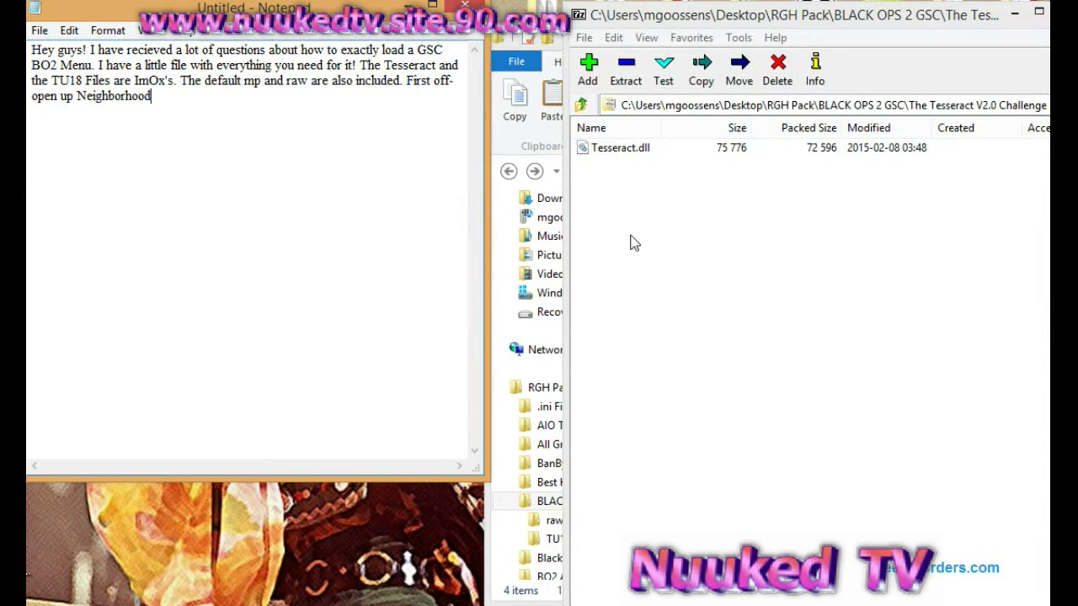
pyautogui.write(' (can be doine')
pyautogui.press('BackSpace')
pyautogui.press('BackSpace')
pyautogui.press('BackSpace')
pyautogui.write('ne same way as USB).')
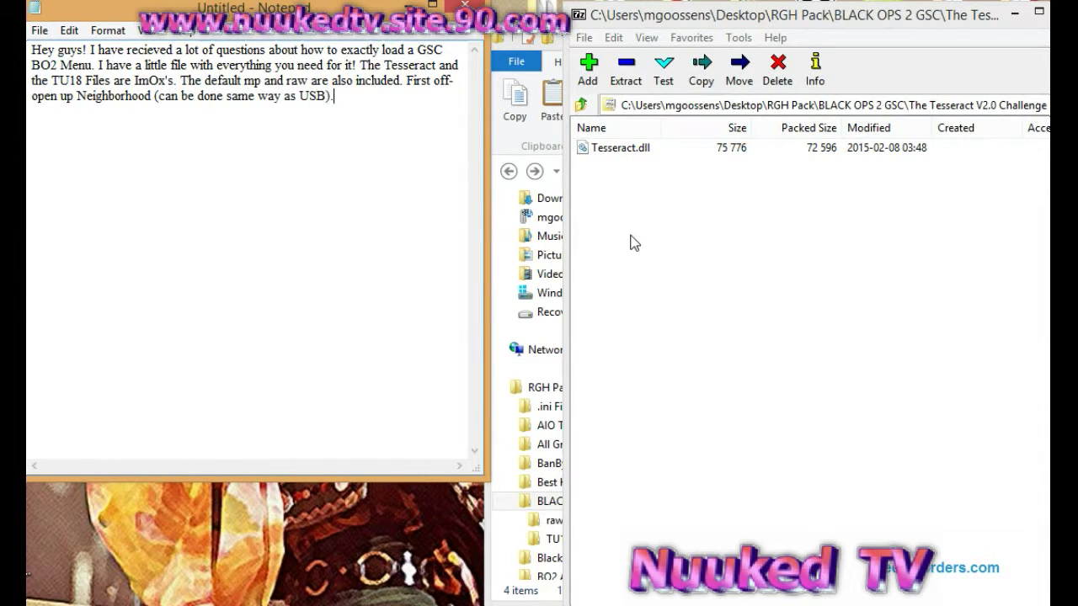
# - Add "i reccommend making a bo2 backup (copy the folder w/ files and paste in another section of your HDD)" to the note
pyautogui.write(' i reccommend making a bo2 back')
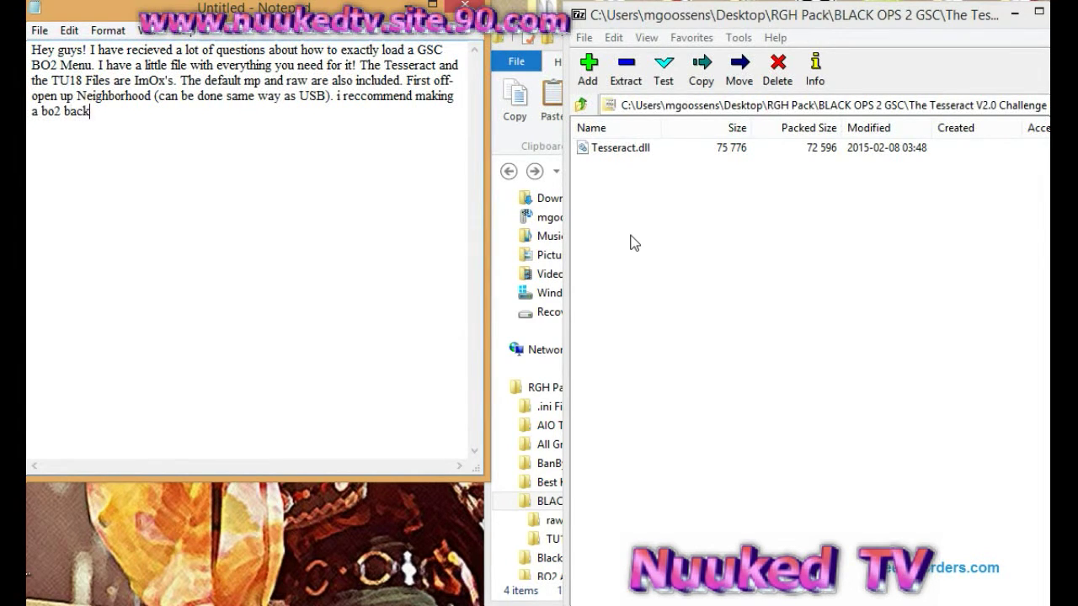
pyautogui.write('up (copy the folder')
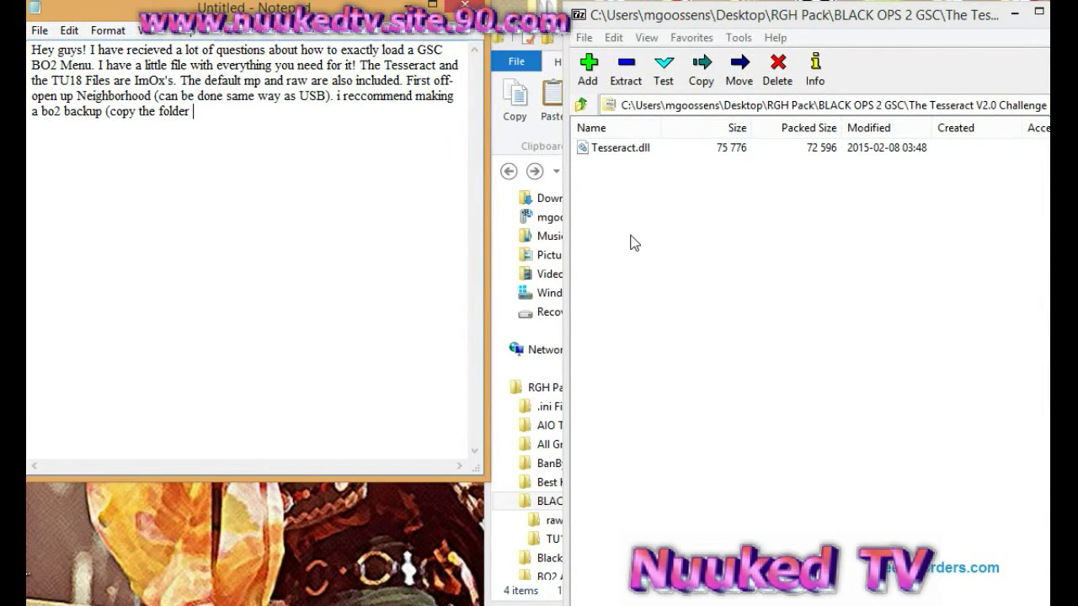
pyautogui.write(' w/ files and paste in another section of your HDD')
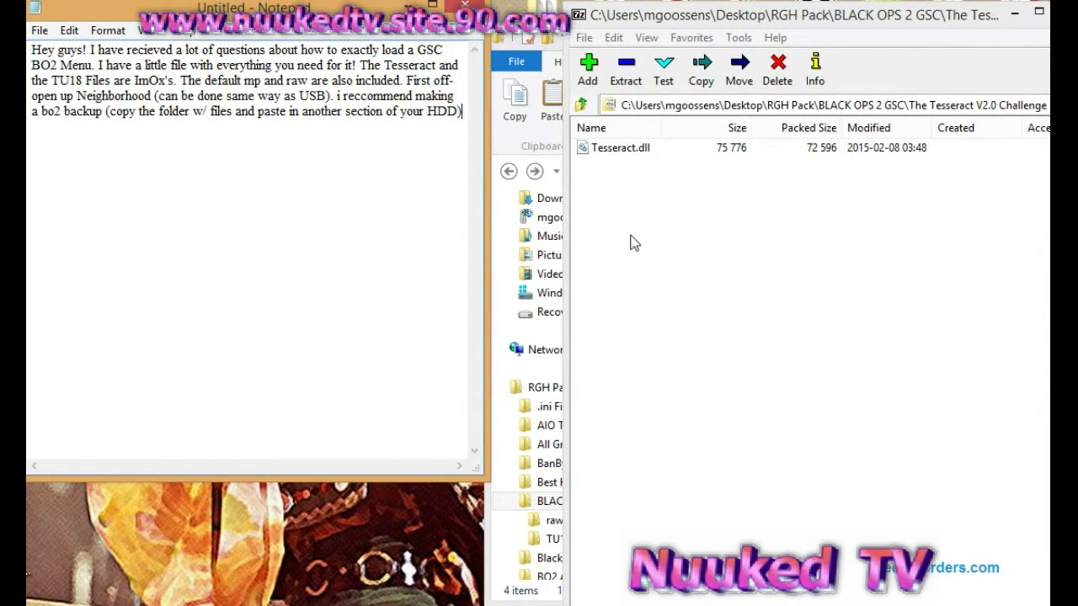
pyautogui.write(')')
# - Write "put the tesseract in the bo2 directory." on a new line of the note
pyautogui.press('Return')
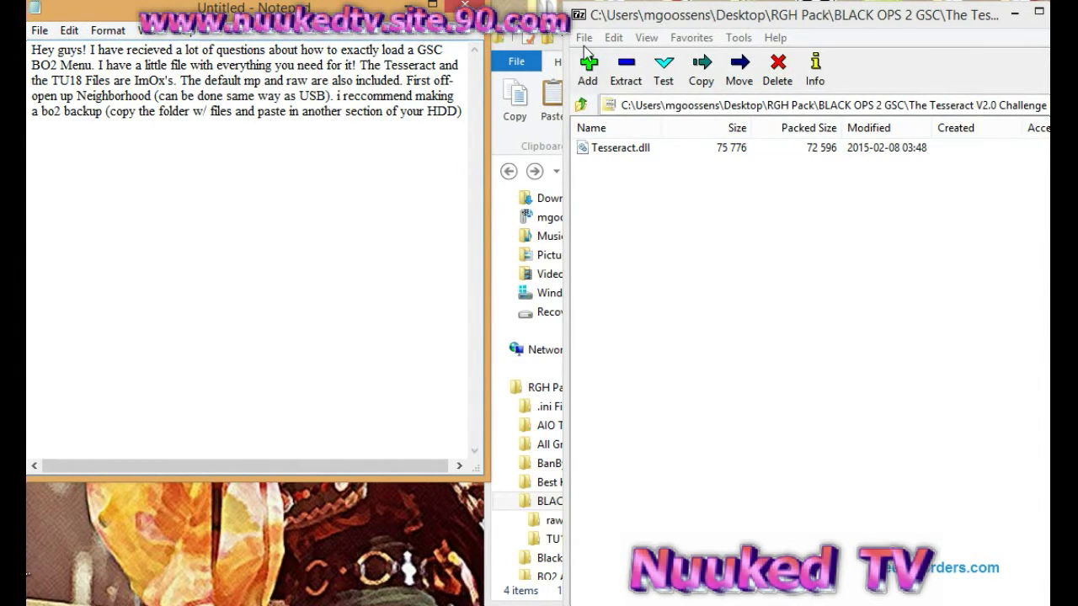
pyautogui.write('put the tesseract in the bo2 directory')
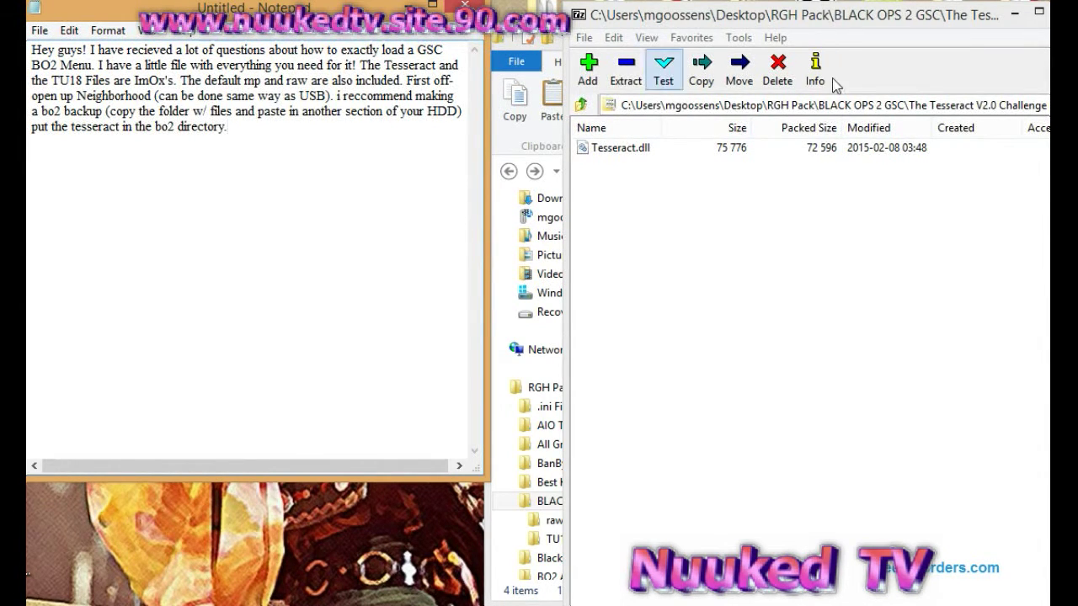
pyautogui.write('.')
# - Shift the archive window down, open Xbox 360 Neighborhood, and place its window below the note's text
pyautogui.moveTo(842, 17); pyautogui.dragTo(865, 30)
pyautogui.click(866, 31)
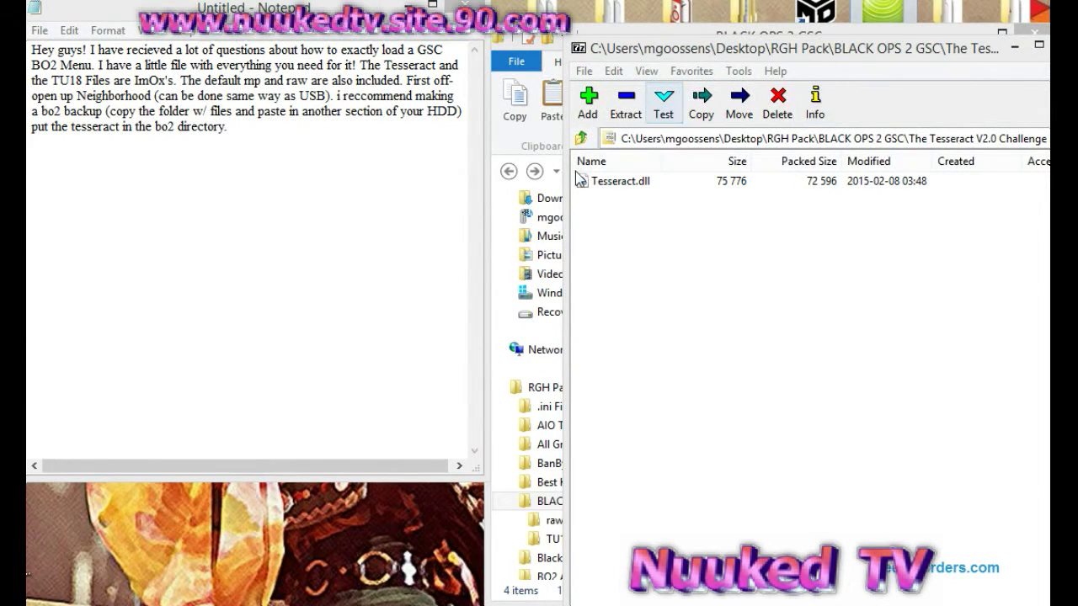
pyautogui.click(886, 16)
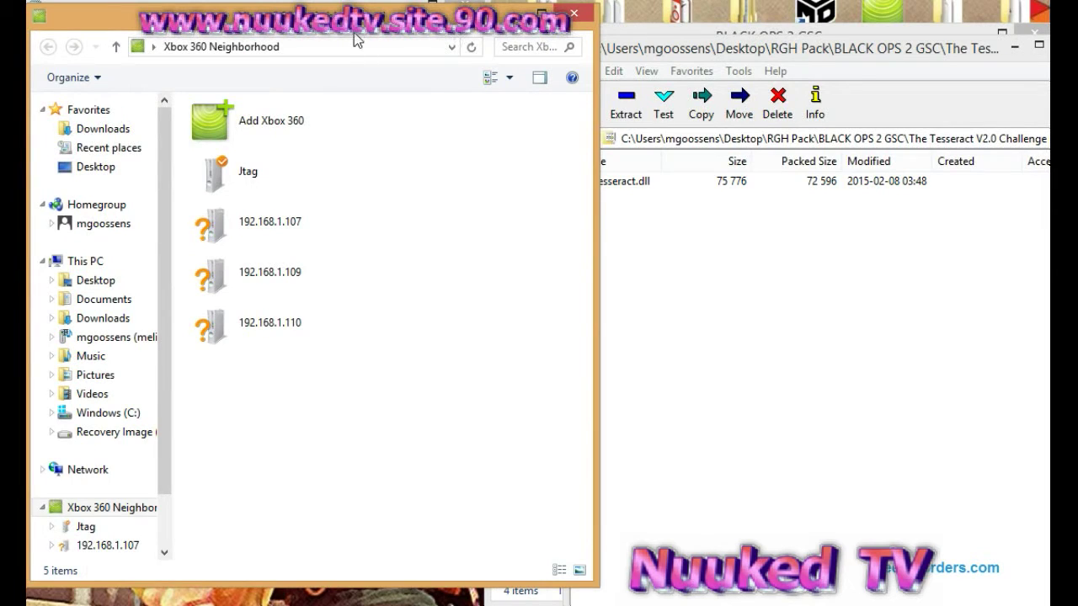
pyautogui.moveTo(353, 32); pyautogui.dragTo(349, 262)
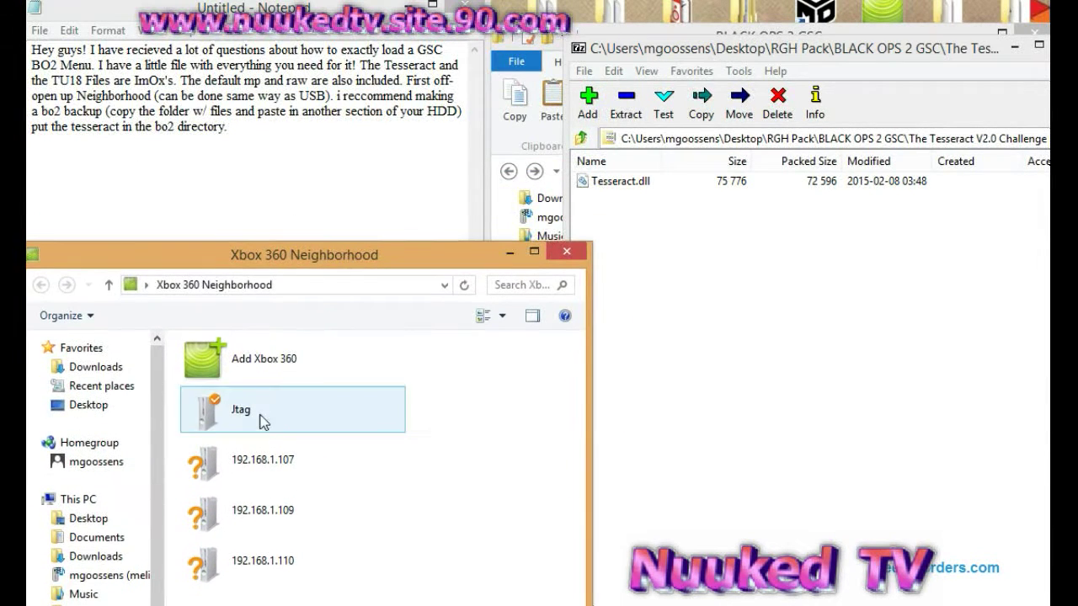
# - Open the Black Ops 2 folder under 360 Games on the Jtag console's Retail Hard Drive Emulation (HDD:) drive
pyautogui.doubleClick(264, 417)
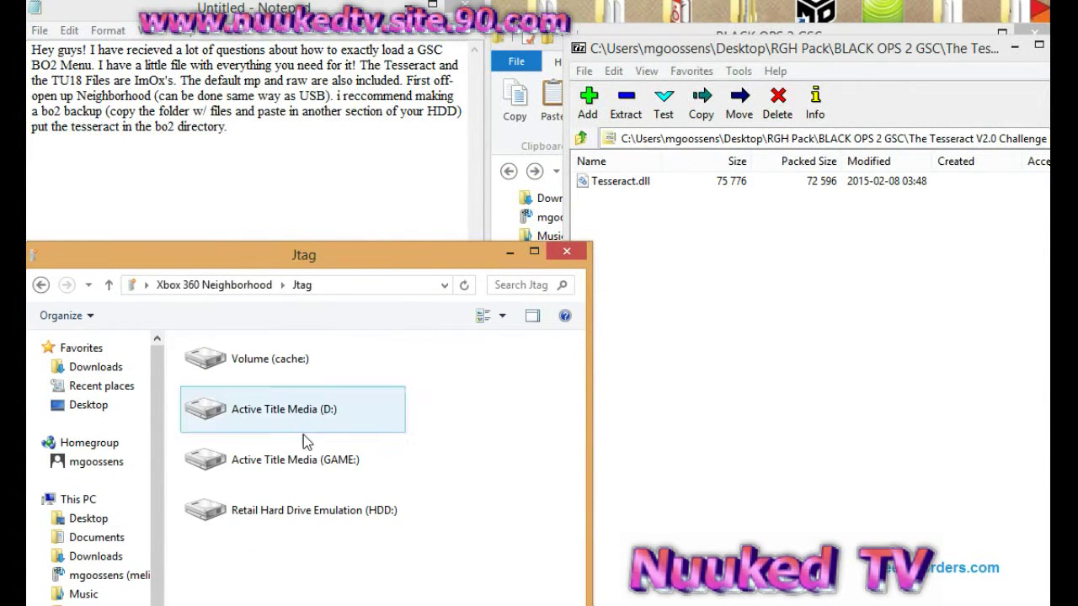
pyautogui.doubleClick(303, 455)
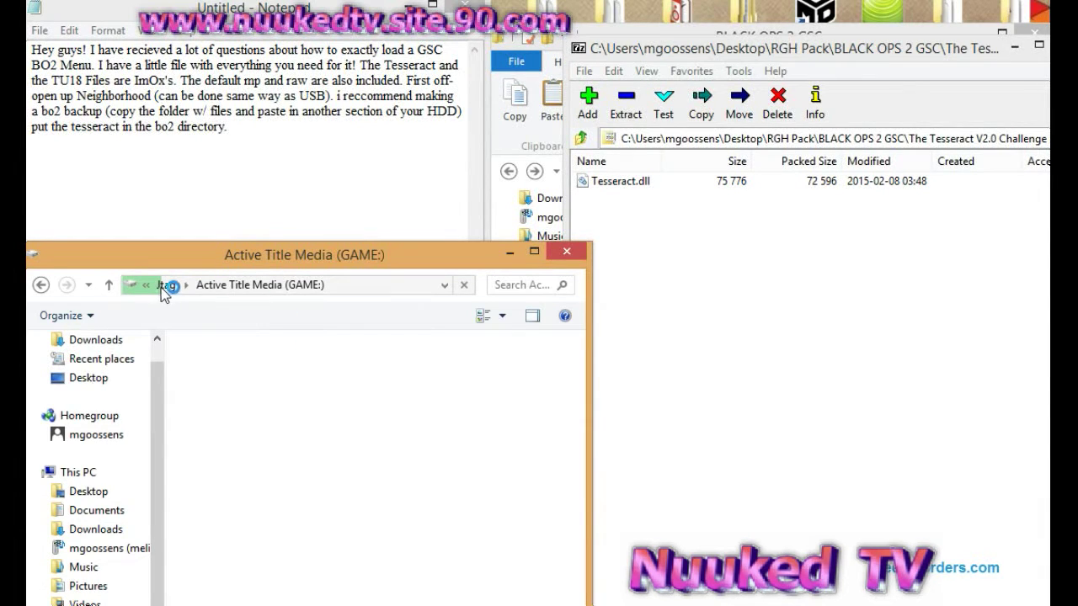
pyautogui.click(41, 284)
pyautogui.click(303, 513)
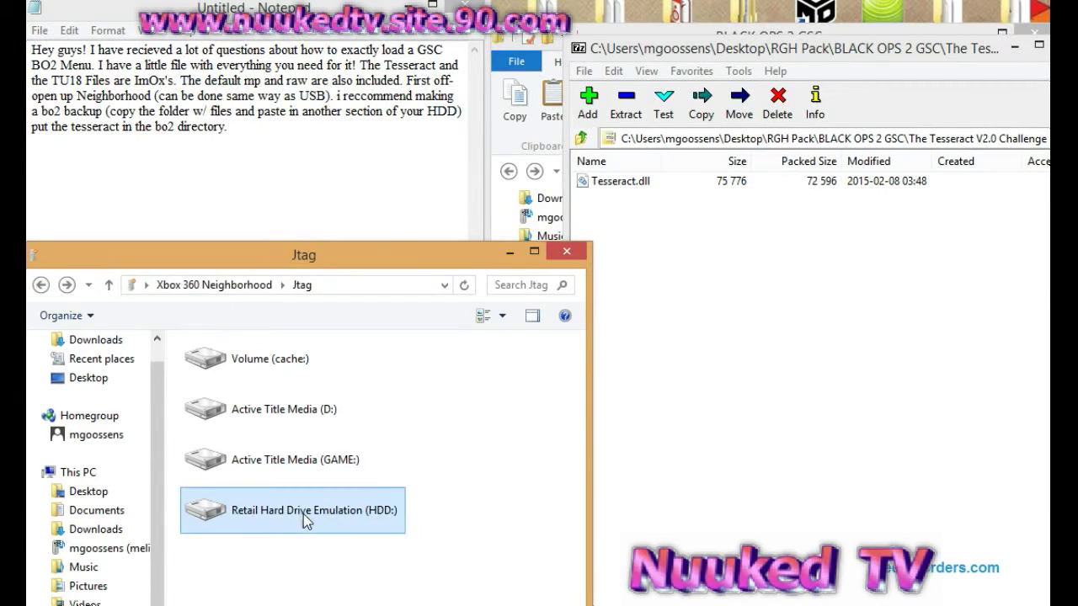
pyautogui.doubleClick(303, 515)
pyautogui.doubleClick(314, 377)
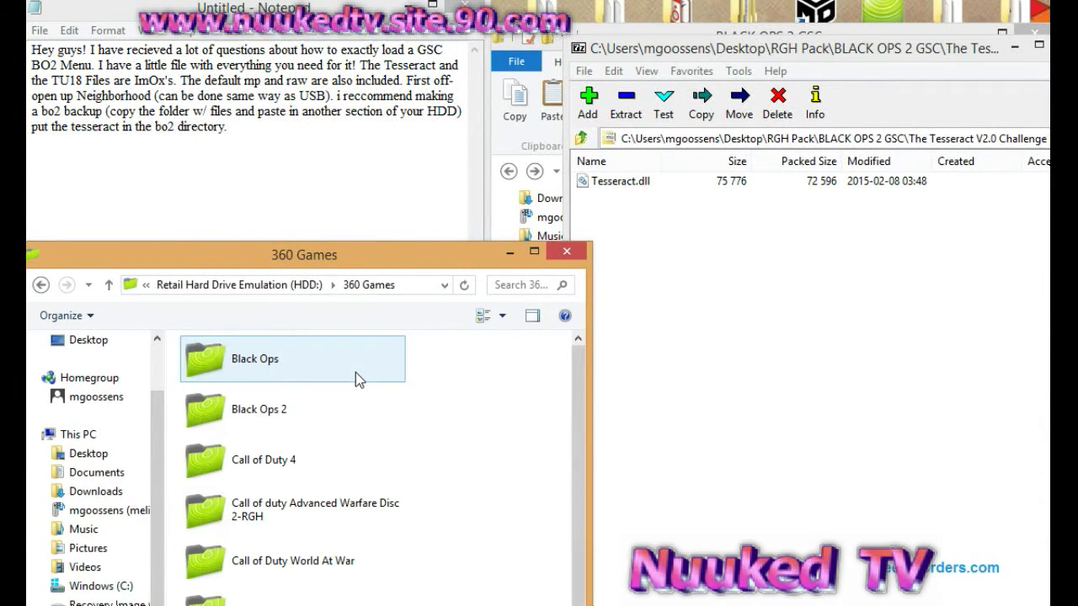
pyautogui.click(331, 422)
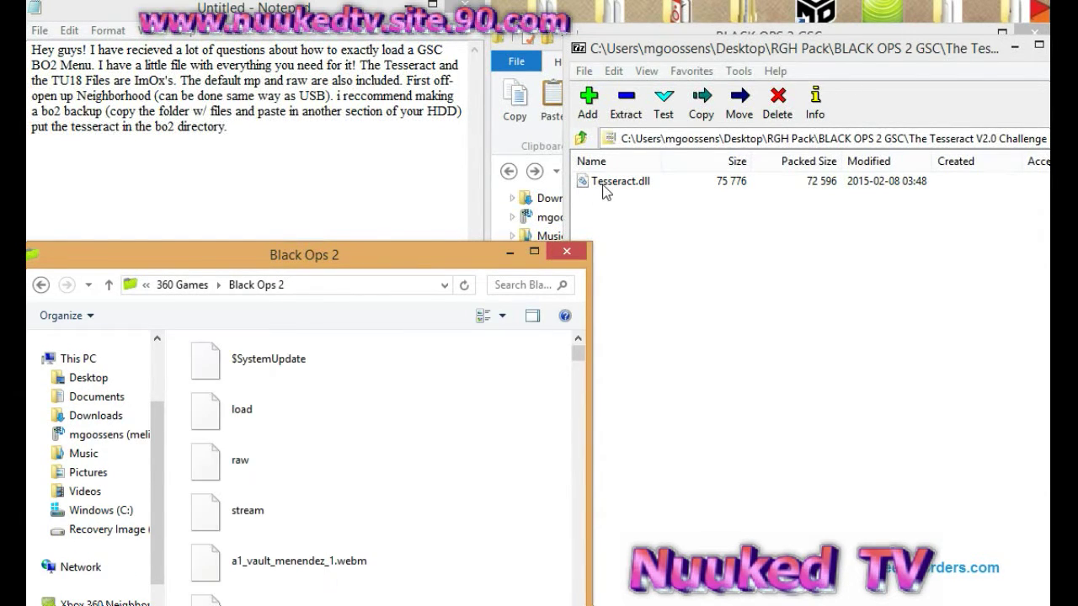
# - Try to copy Tesseract.dll from the archive into the console's Black Ops 2 folder, cancelling the file replacement
pyautogui.moveTo(611, 181); pyautogui.dragTo(385, 389)
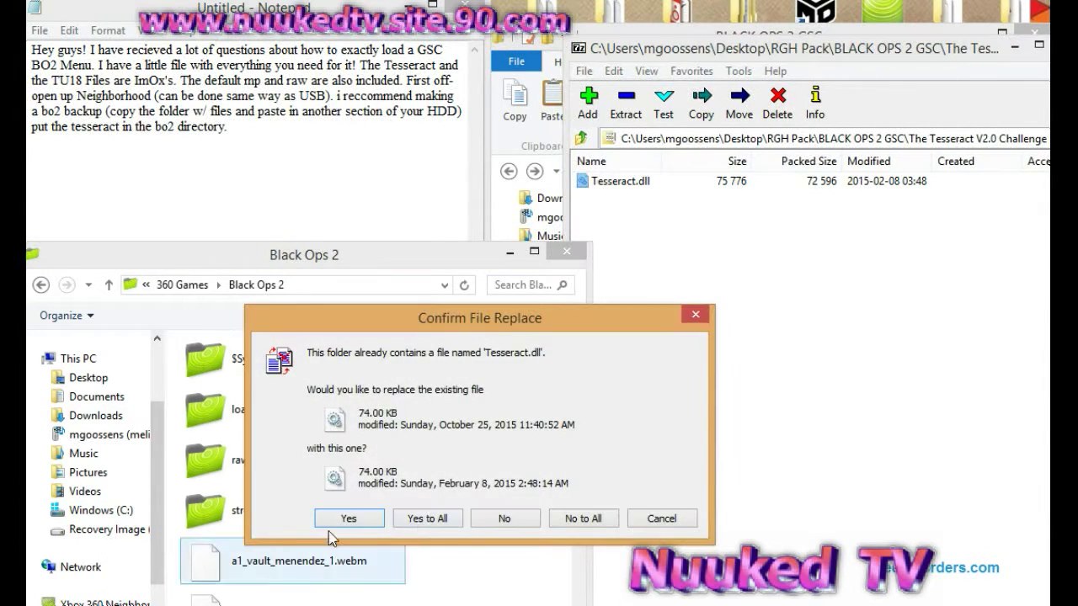
pyautogui.click(662, 518)
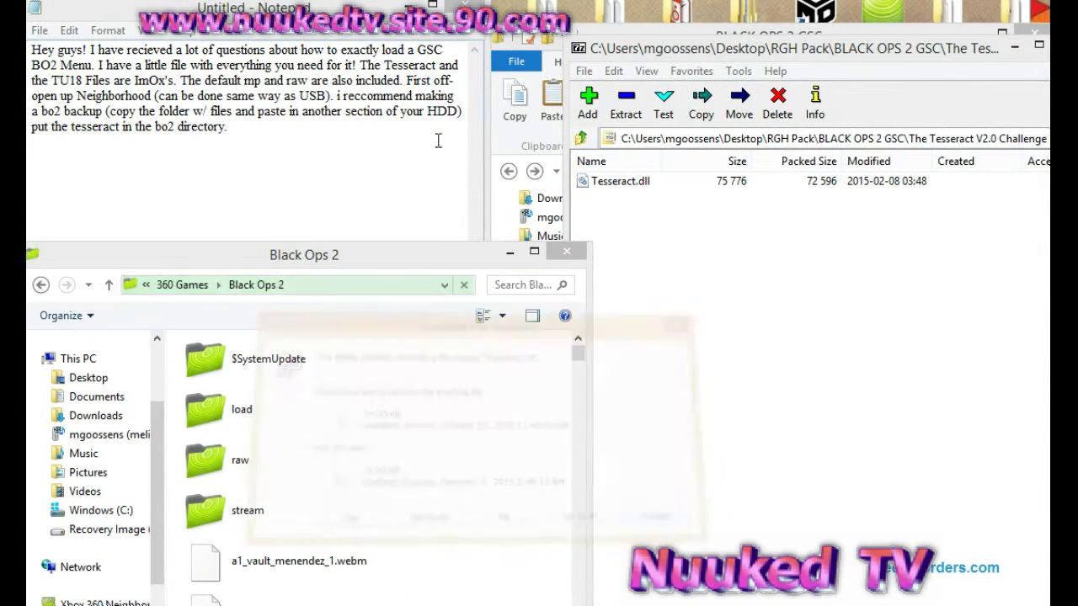
# - Add a new paragraph to the note reading "next, install the tu18 files."
pyautogui.click(320, 144)
pyautogui.press('Return')
pyautogui.press('Return')
pyautogui.write('next, install the')
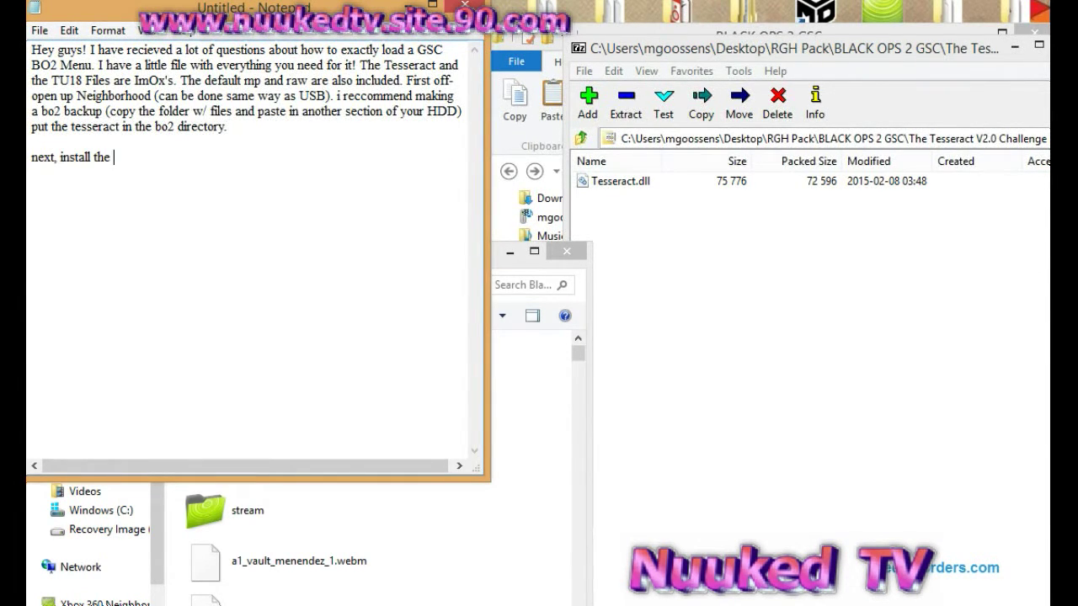
pyautogui.write(' tu18 files.')
# - Close the Tesseract archive, open the TU18 Files Se7enSins ImOx GSC Tutorial folder, and select its items from load through en_patch_loc_mp.ff
pyautogui.moveTo(1006, 39); pyautogui.dragTo(951, 39)
pyautogui.click(1019, 51)
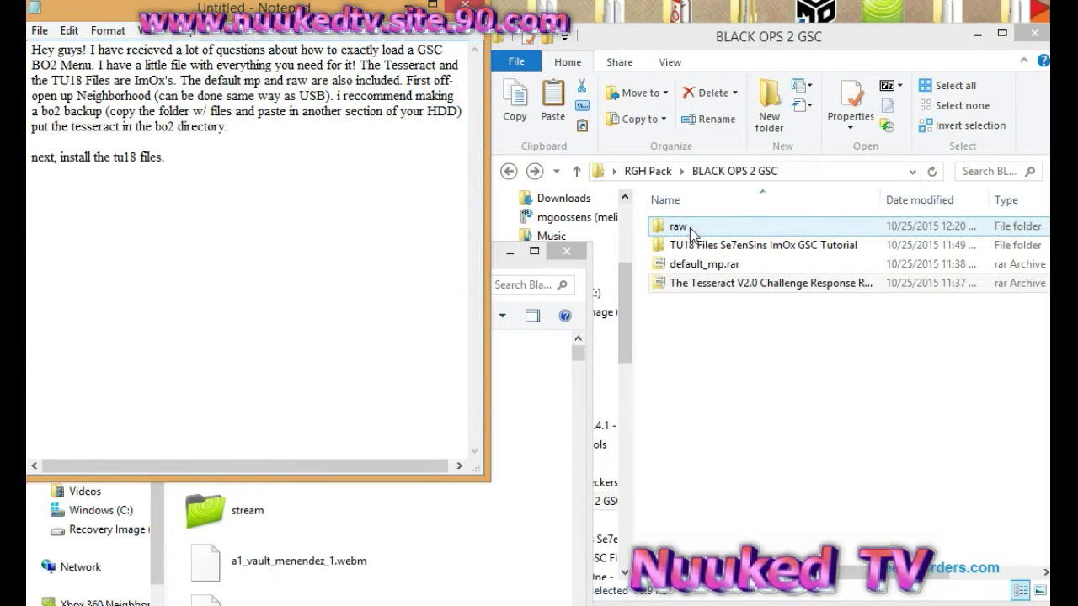
pyautogui.doubleClick(657, 243)
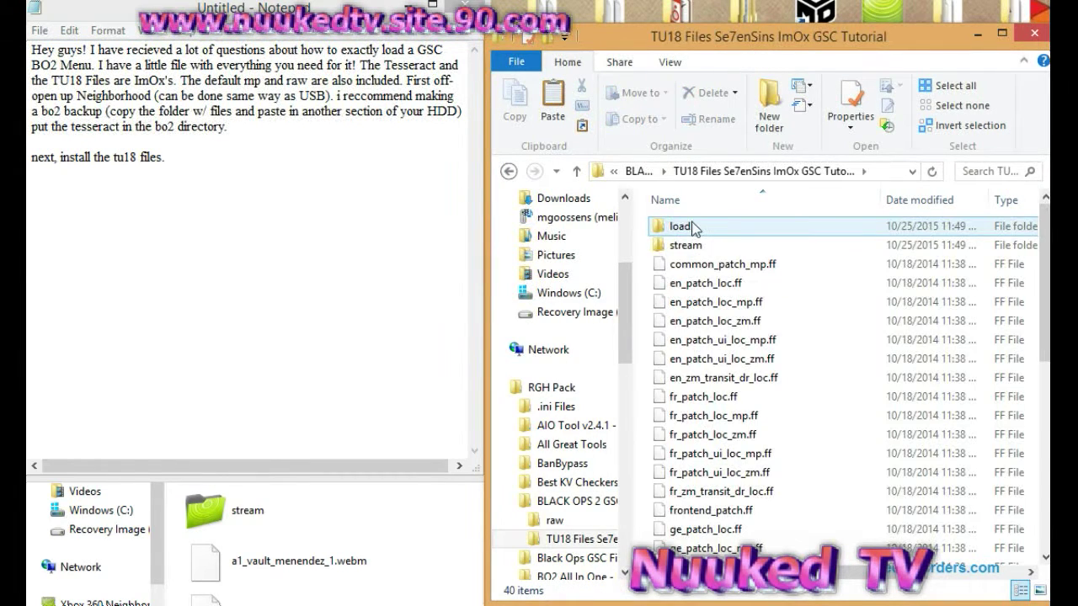
pyautogui.click(682, 227)
pyautogui.keyDown('shift'); pyautogui.click(687, 246); pyautogui.keyUp('shift')
pyautogui.keyDown('shift'); pyautogui.click(715, 264); pyautogui.keyUp('shift')
pyautogui.keyDown('shift'); pyautogui.click(705, 283); pyautogui.keyUp('shift')
pyautogui.keyDown('shift'); pyautogui.click(715, 301); pyautogui.keyUp('shift')
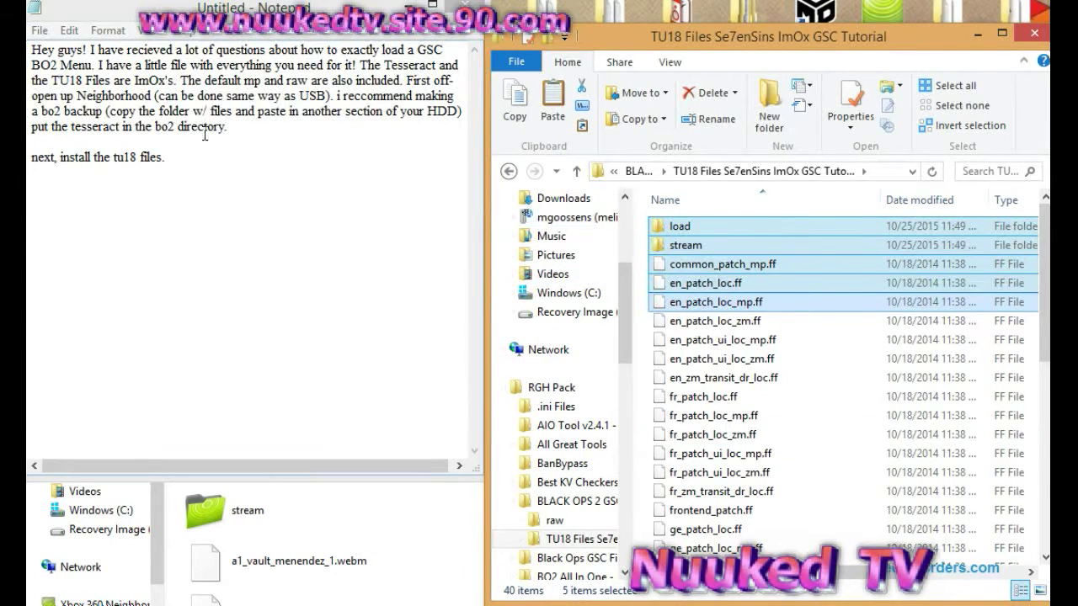
# - Append "take EVERY FILE and replace EVERYTHING." to the note's tu18 files line
pyautogui.click(182, 162)
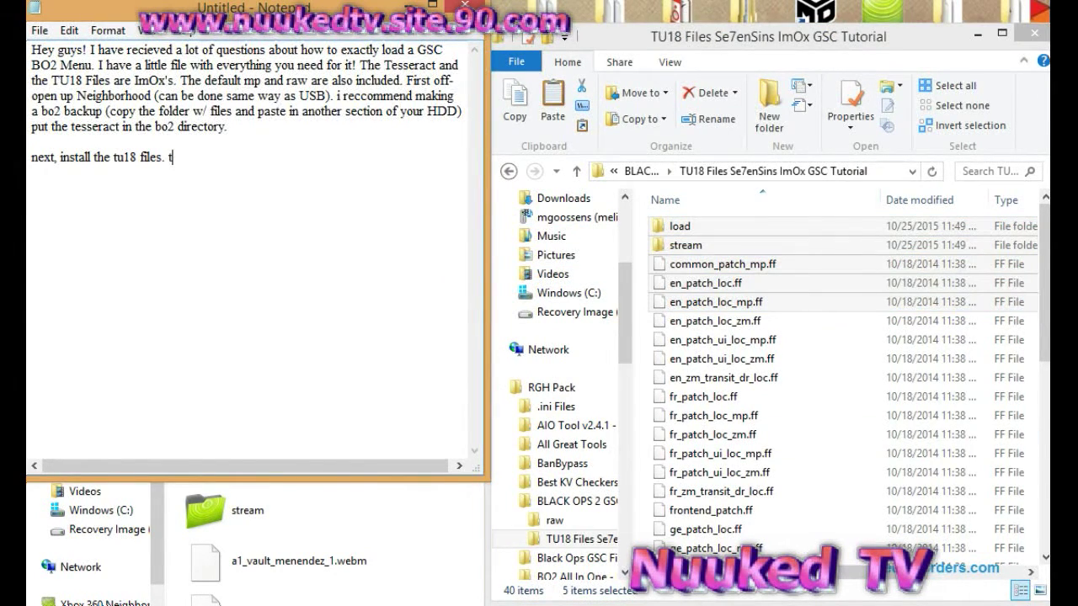
pyautogui.write('ke EVERY')
pyautogui.write(' GIL')
pyautogui.press('BackSpace')
pyautogui.press('BackSpace')
pyautogui.press('BackSpace')
pyautogui.write('FI')
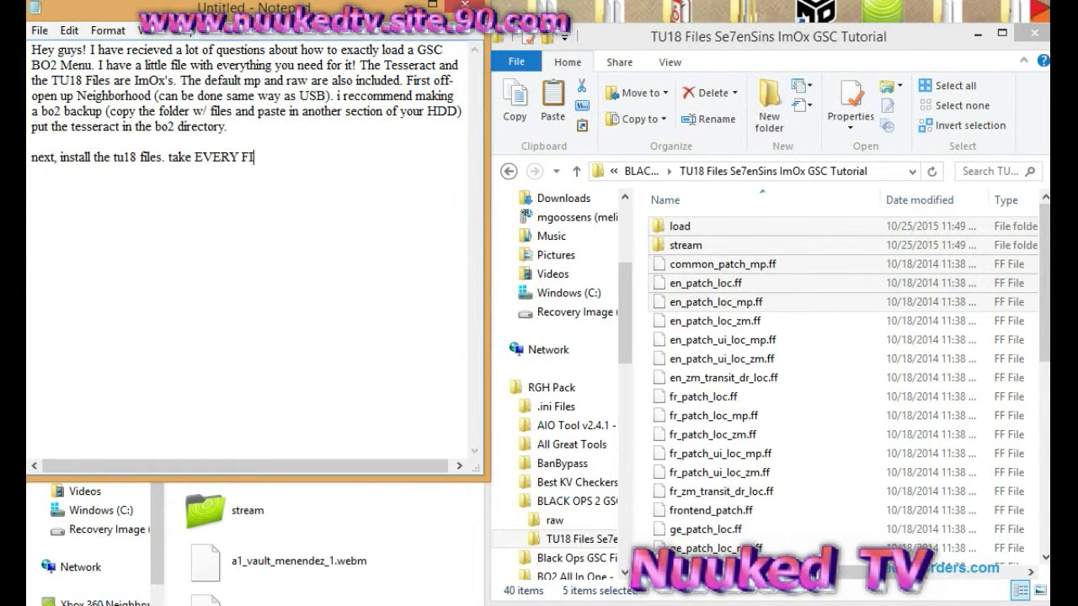
pyautogui.write('LE and replace EVERYTHING.  ')
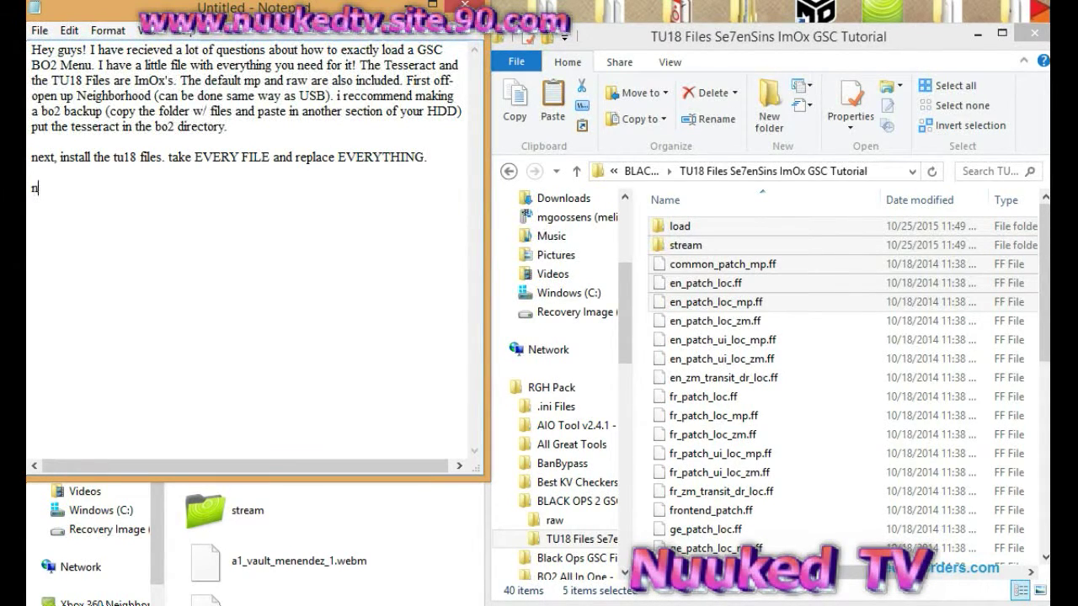
# - Write "next, install your modified defualt." as a new paragraph of the note
pyautogui.write('next, install your modi')
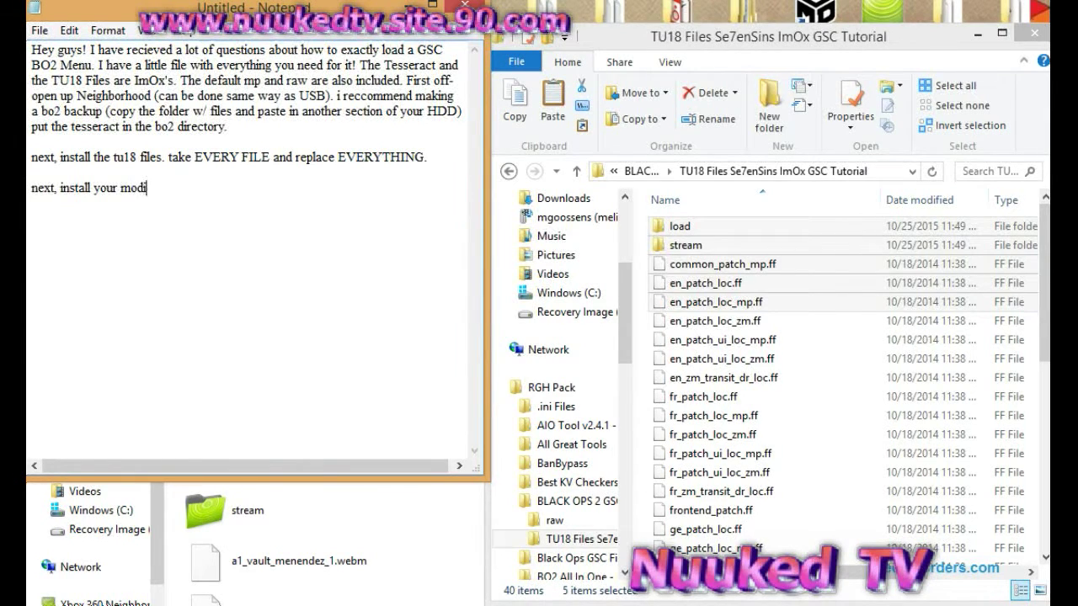
pyautogui.press('BackSpace')
pyautogui.press('BackSpace')
pyautogui.press('BackSpace')
pyautogui.write('ife')
pyautogui.press('BackSpace')
pyautogui.write('ied defualt.')
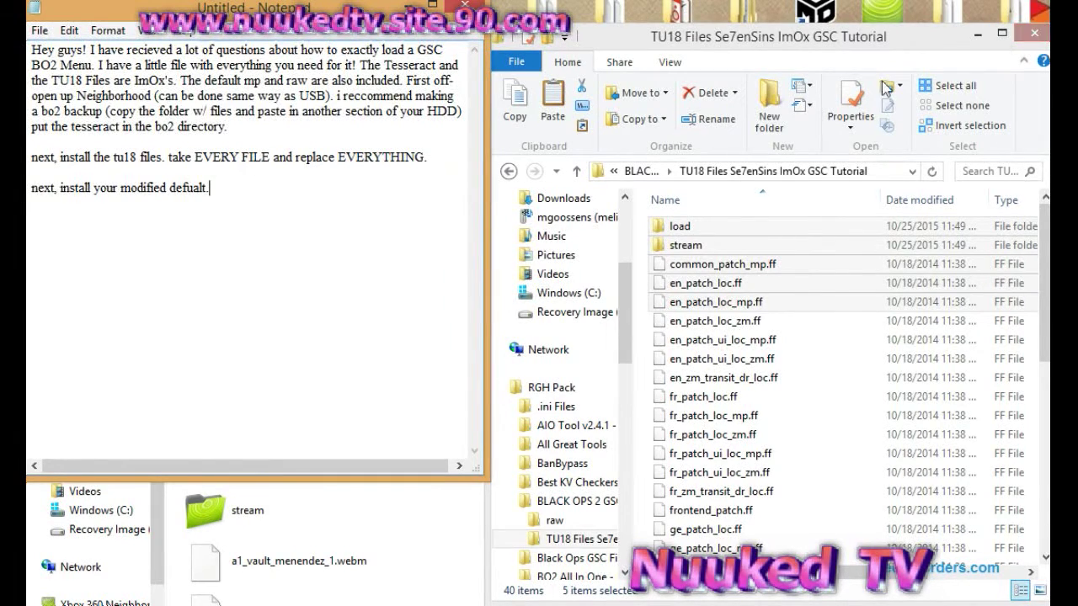
# - Try to copy default_mp.xex from default_mp.rar into the console's Black Ops 2 folder, cancelling the replacement and closing the archive
pyautogui.click(640, 171)
pyautogui.click(697, 236)
pyautogui.doubleClick(673, 266)
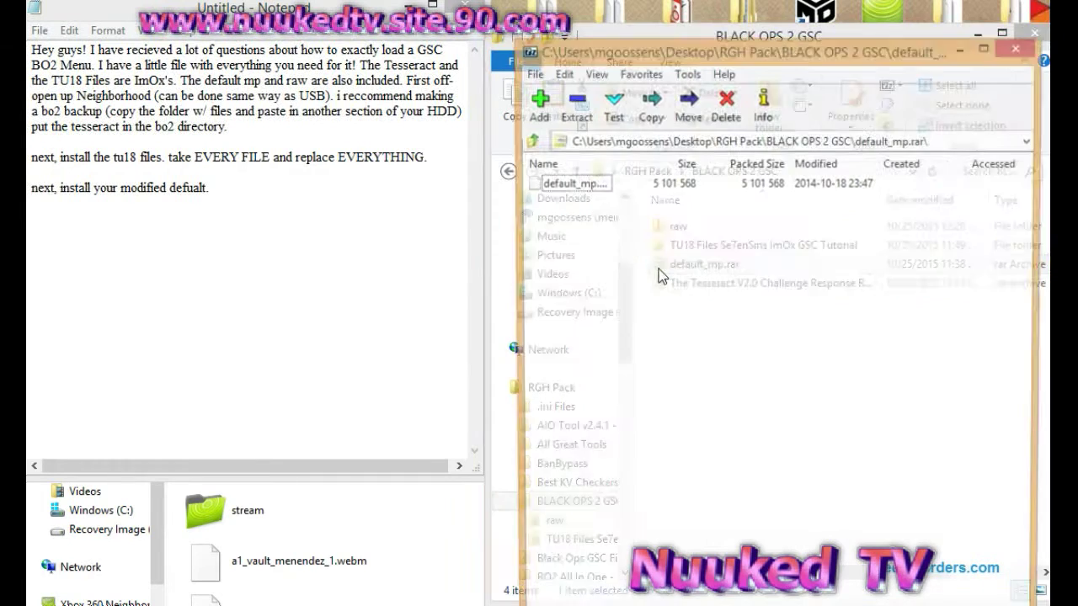
pyautogui.moveTo(606, 192); pyautogui.dragTo(497, 576)
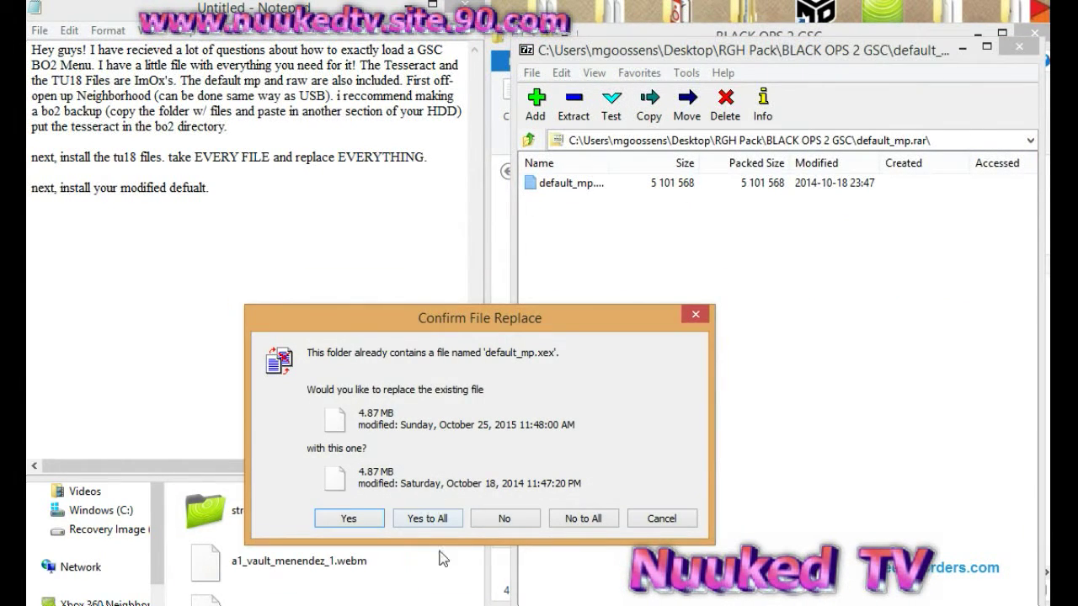
pyautogui.click(662, 517)
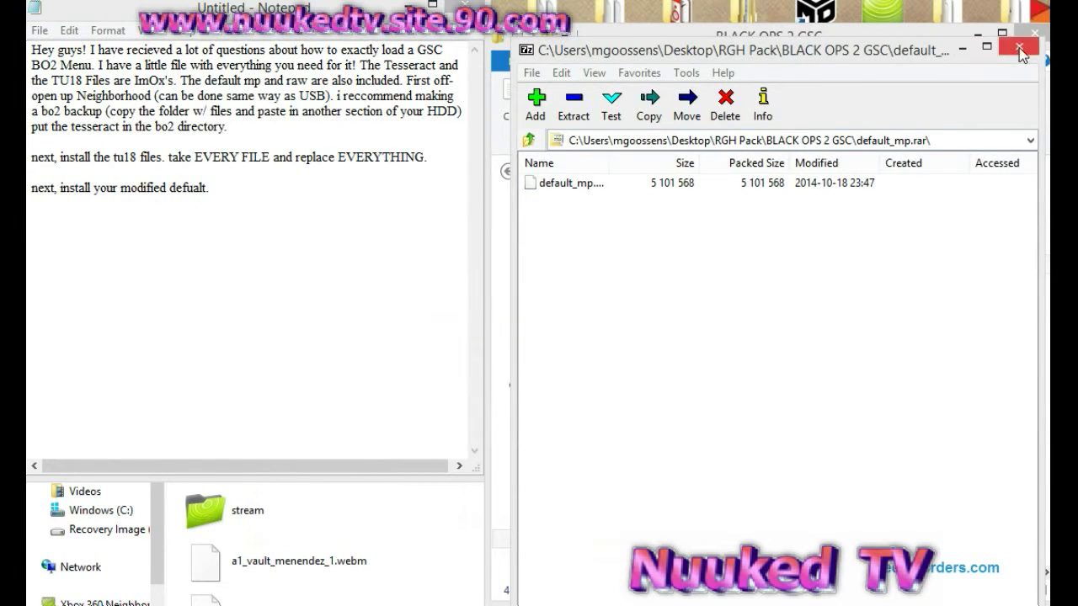
pyautogui.click(1019, 47)
# - Append "once again, replace it." to the modified default line and begin a new paragraph with "lastly, you want"
pyautogui.click(377, 217)
pyautogui.write('o')
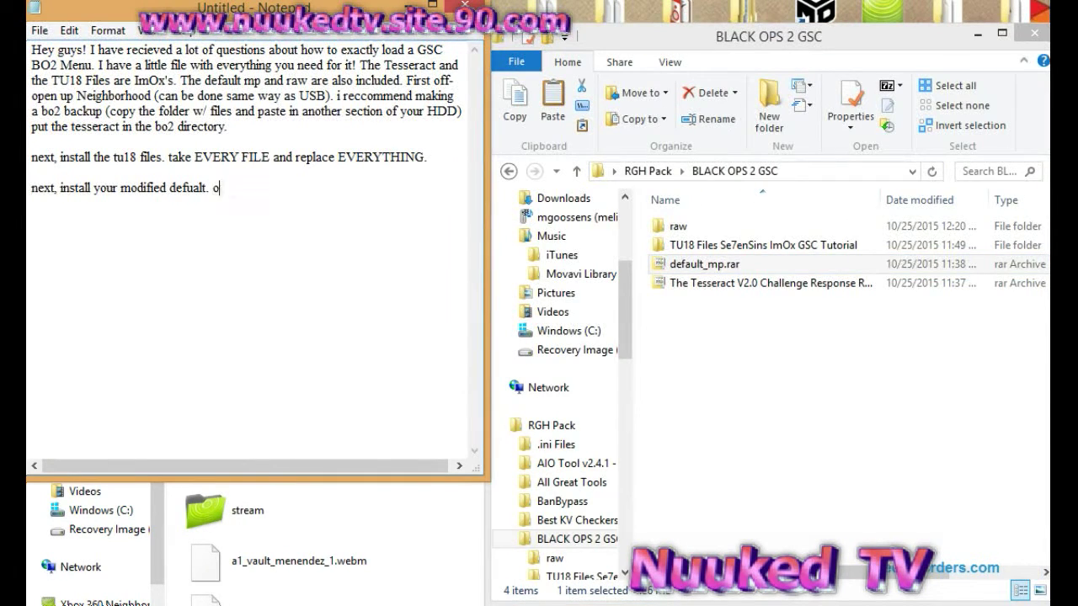
pyautogui.write('nce again, replace it.')
pyautogui.press('Return')
pyautogui.press('Return')
pyautogui.write('lastly, you want')
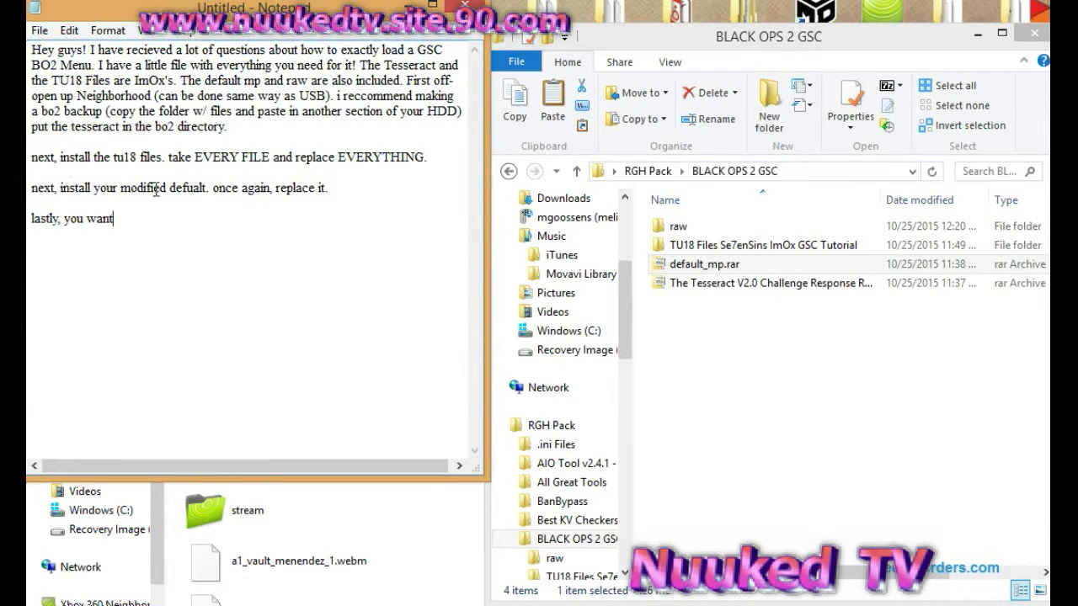
pyautogui.click(347, 191)
pyautogui.press('Return')
pyautogui.press('Return')
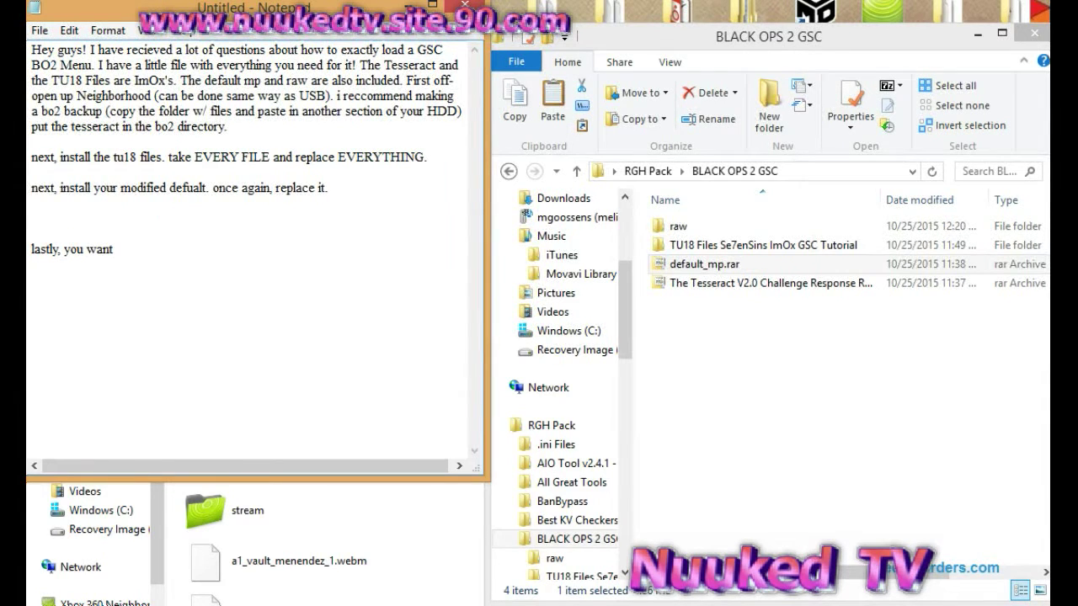
pyautogui.write('nex')
pyautogui.write('t install')
pyautogui.press('BackSpace')
pyautogui.press('BackSpace')
pyautogui.press('BackSpace')
pyautogui.press('BackSpace')
pyautogui.press('BackSpace')
pyautogui.press('BackSpace')
pyautogui.press('BackSpace')
pyautogui.press('BackSpace')
pyautogui.press('BackSpace')
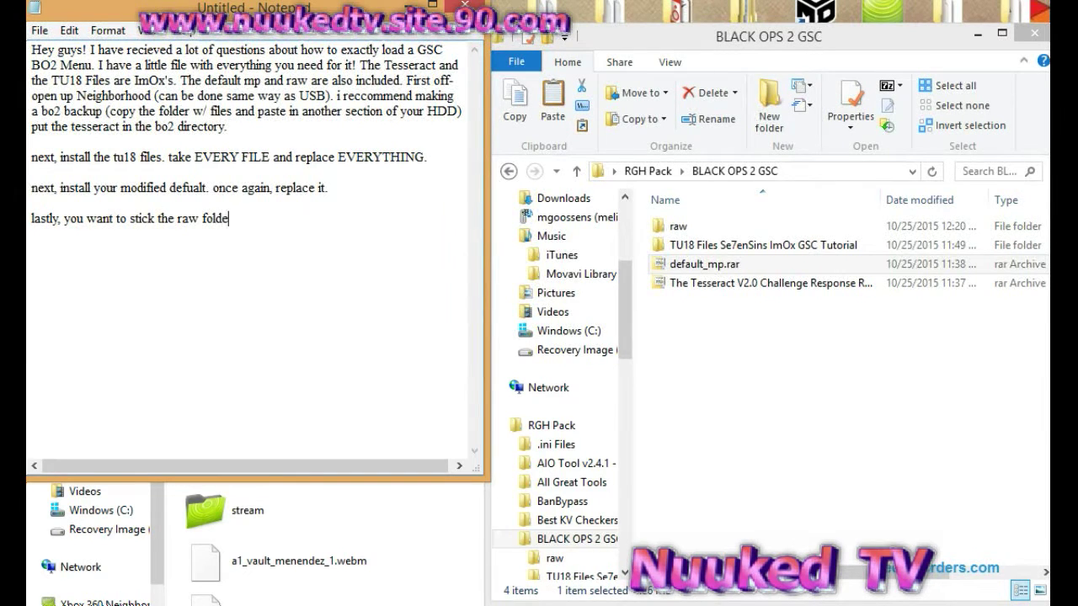
# - Complete the last paragraph with "to stick the raw folder in bo2 directory. it should have 2 folders." and add "multiplayer menus go in this folder"
pyautogui.write('in bo2 directo')
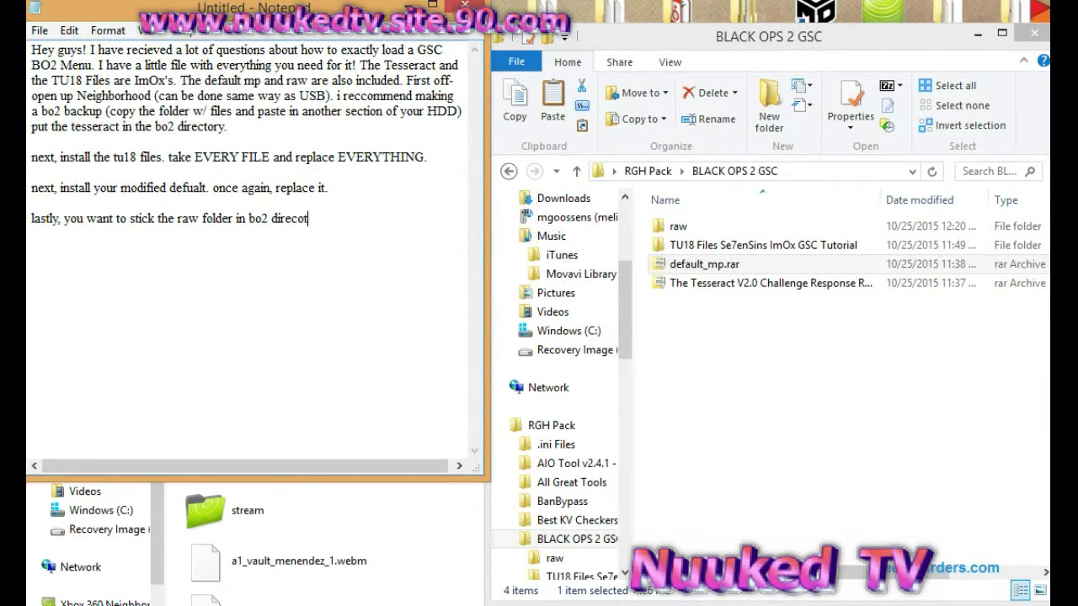
pyautogui.write('ry. it should have 2 folders.')
pyautogui.press('Return')
pyautogui.write('multi')
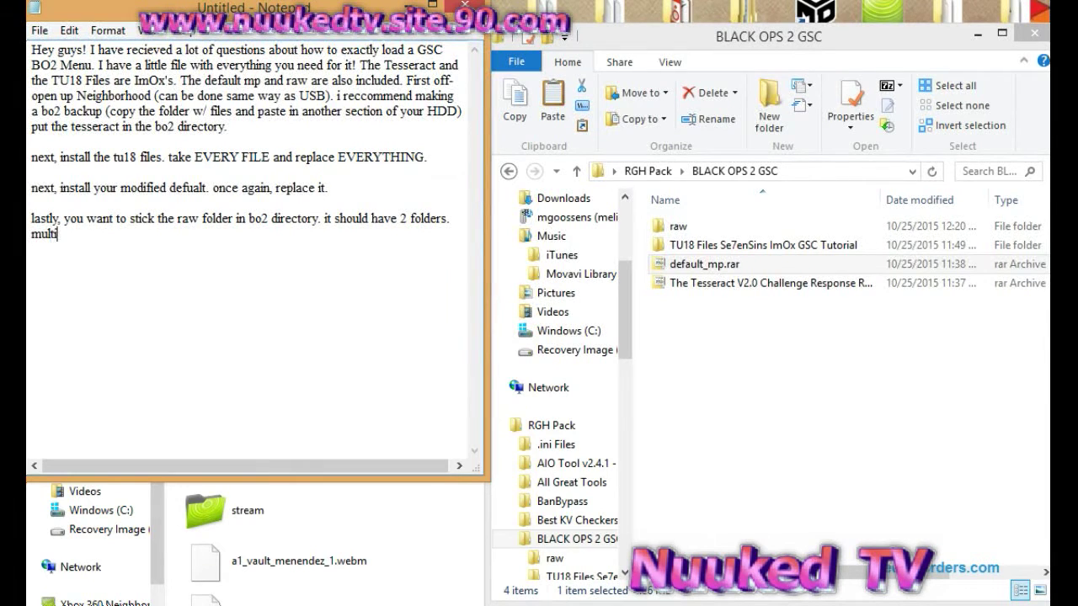
pyautogui.write('player menus ')
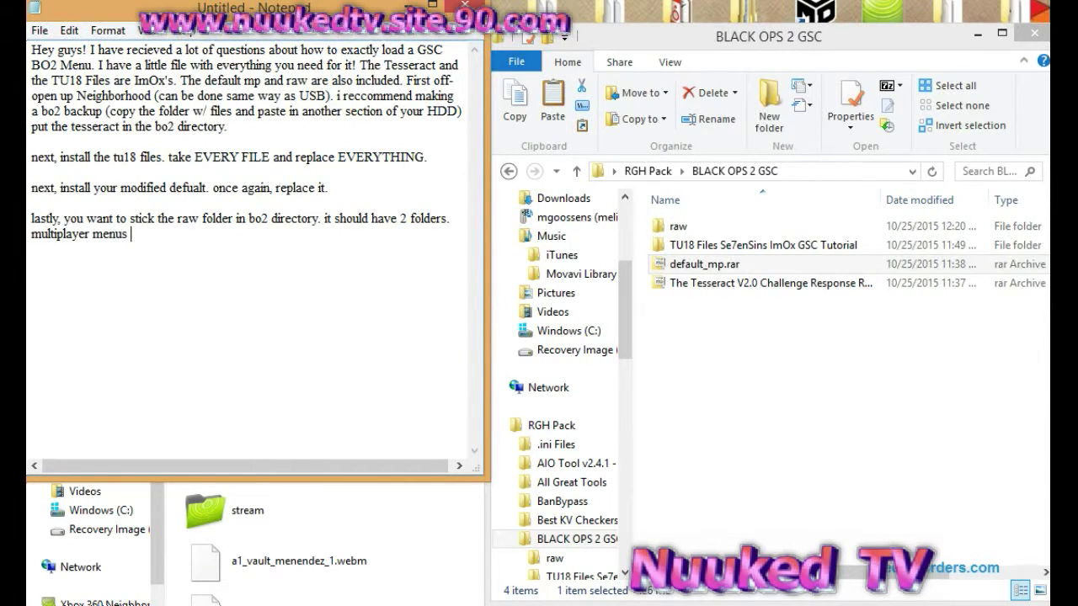
pyautogui.write('go in this folder')
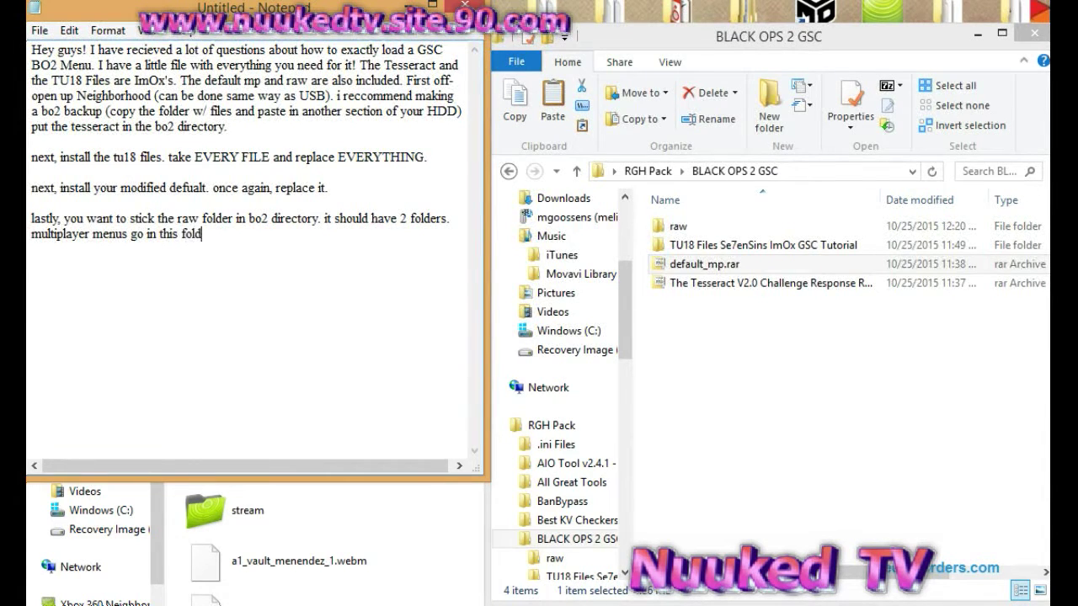
# - Show the contents of the gametypes folder under raw > maps > mp, and return to the mp folder
pyautogui.doubleClick(678, 226)
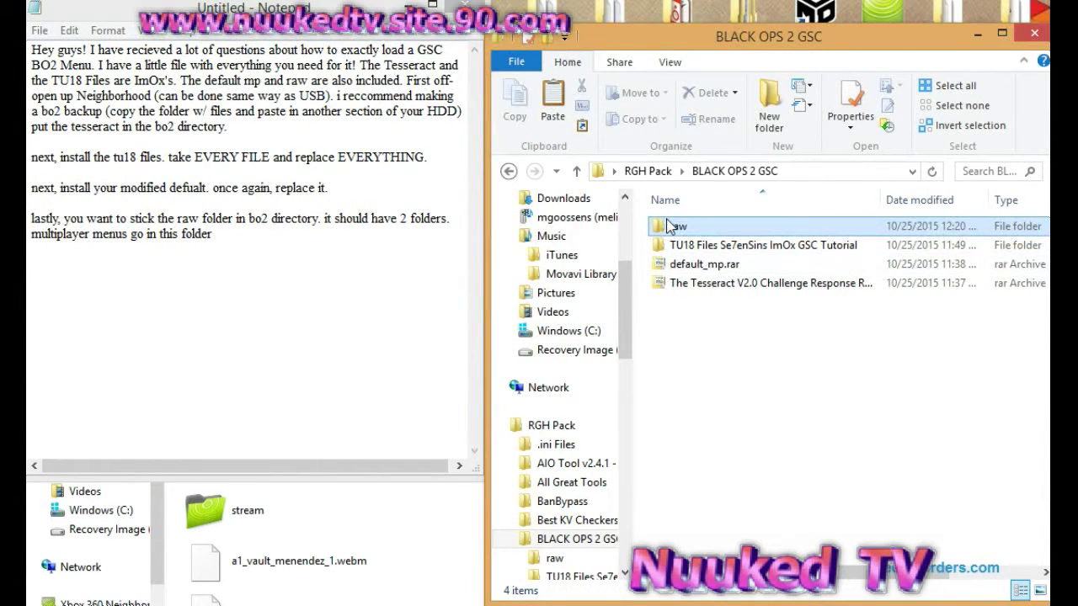
pyautogui.doubleClick(762, 227)
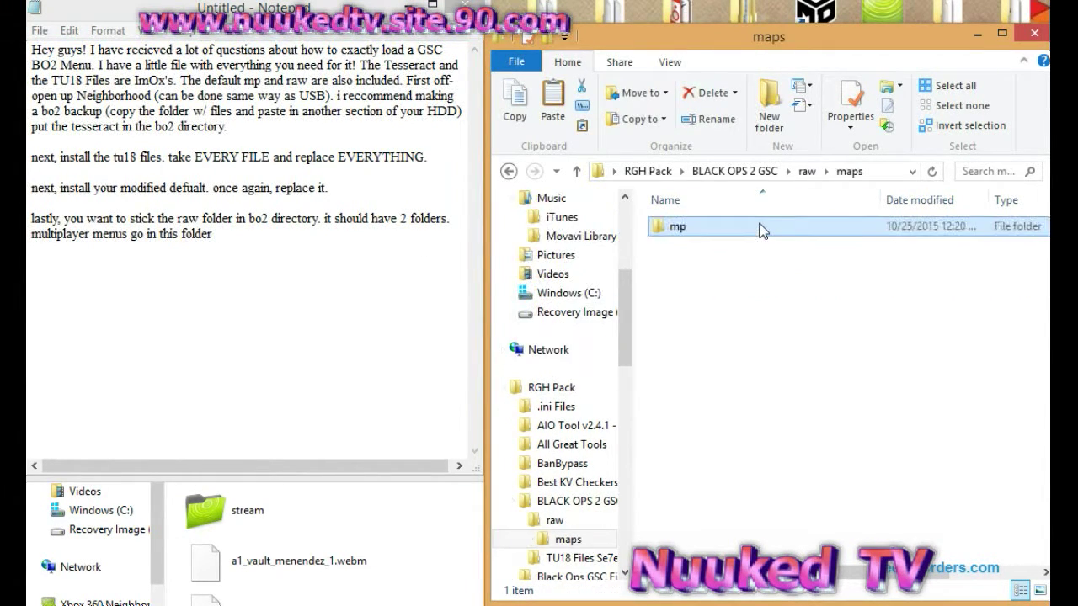
pyautogui.doubleClick(762, 227)
pyautogui.doubleClick(762, 227)
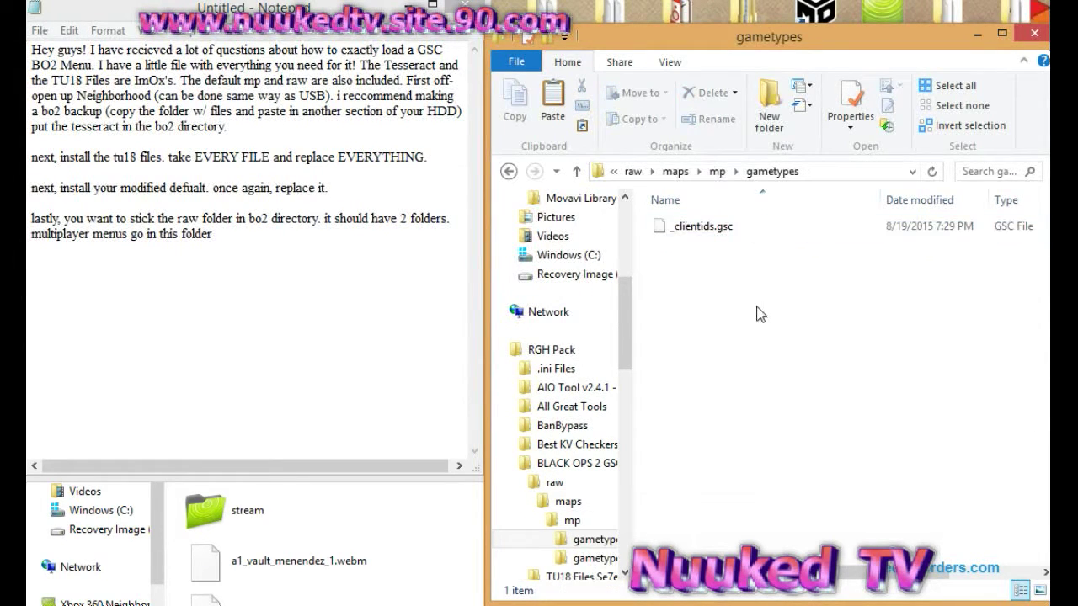
pyautogui.click(716, 171)
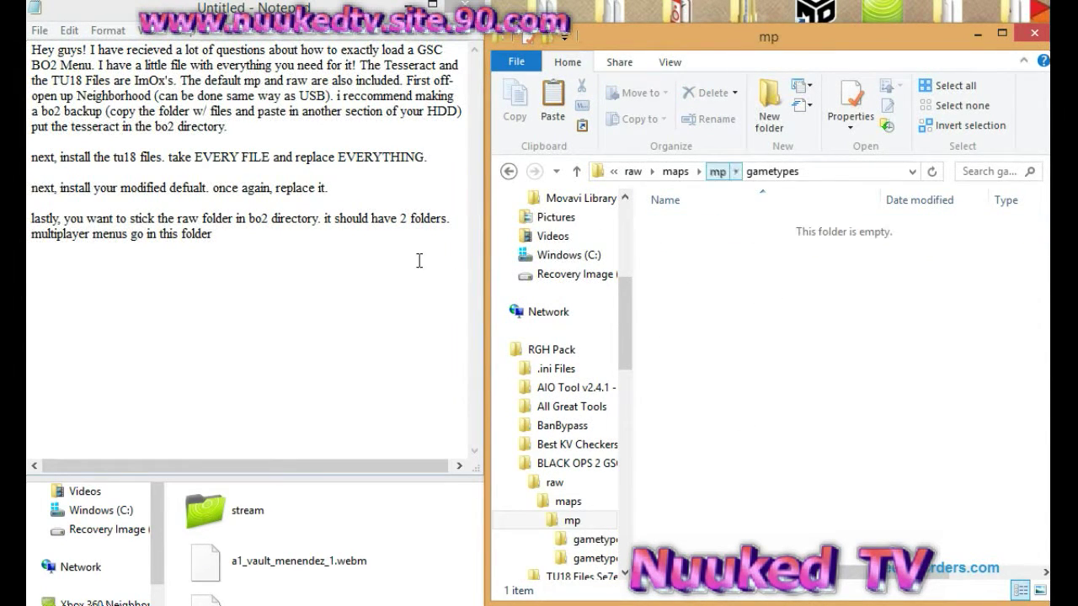
# - End the multiplayer sentence with a period and write "zombies menus go in the gametypes_zm folders." as a new paragraph
pyautogui.click(365, 255)
pyautogui.write('zombies menus go in the gamety')
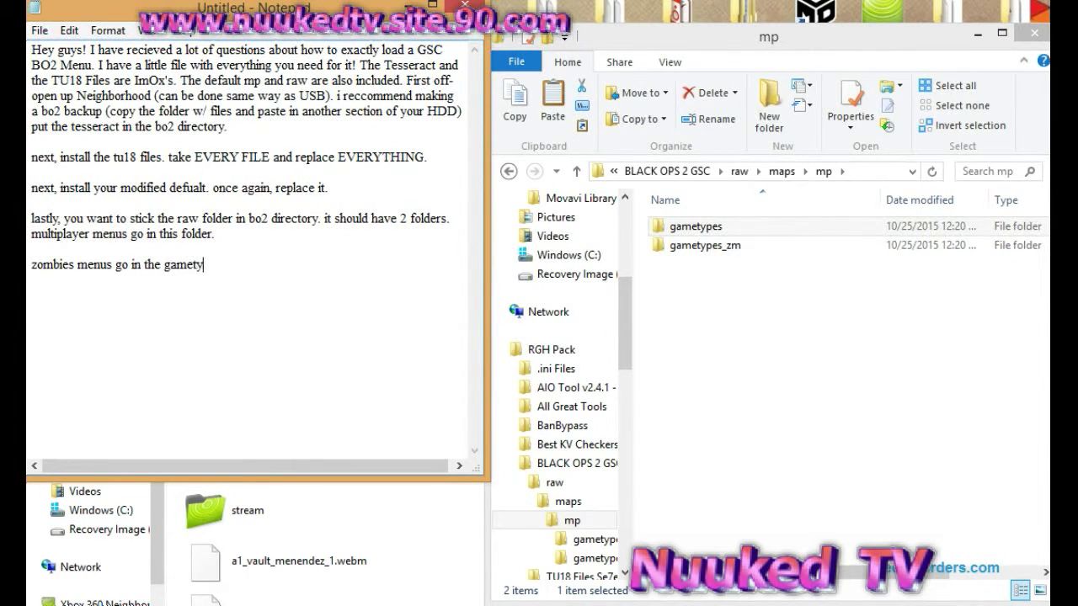
pyautogui.write('pes_zm folders. simply')
pyautogui.press('BackSpace')
pyautogui.press('BackSpace')
pyautogui.press('BackSpace')
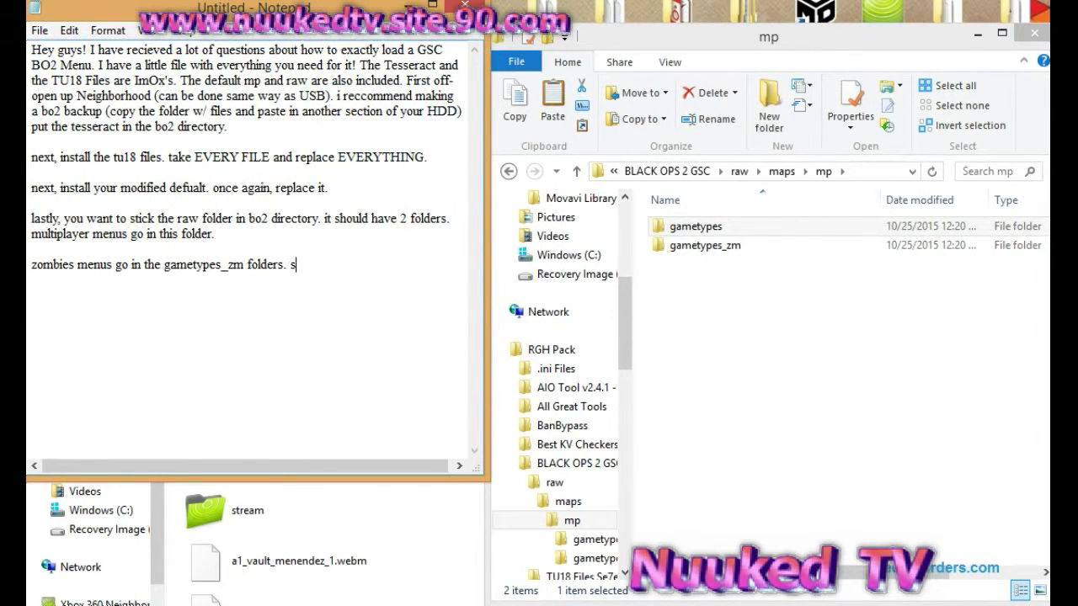
# - Write "just place the .gsc file in the folders." as a new paragraph and begin another with "included"
pyautogui.write('t place the')
pyautogui.write('.gsc file in the ')
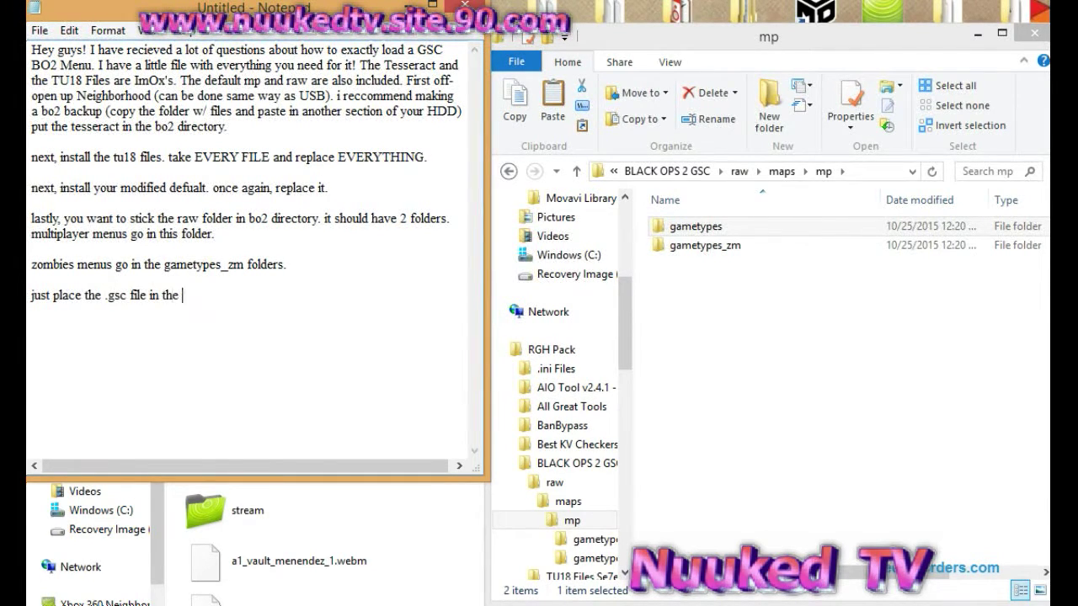
pyautogui.write('folders.   included ')
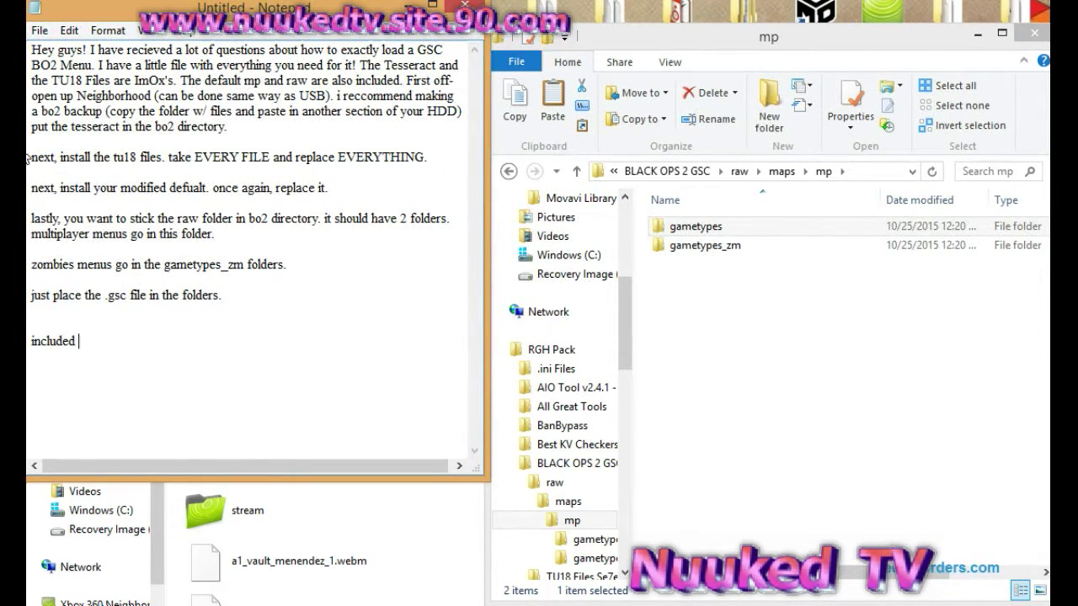
# - Complete the included line with "i have 2 menus, one for multiplayer is Bossam V5." and begin a paragraph with "not sure abou"
pyautogui.write('i have 2 menus, one for mul')
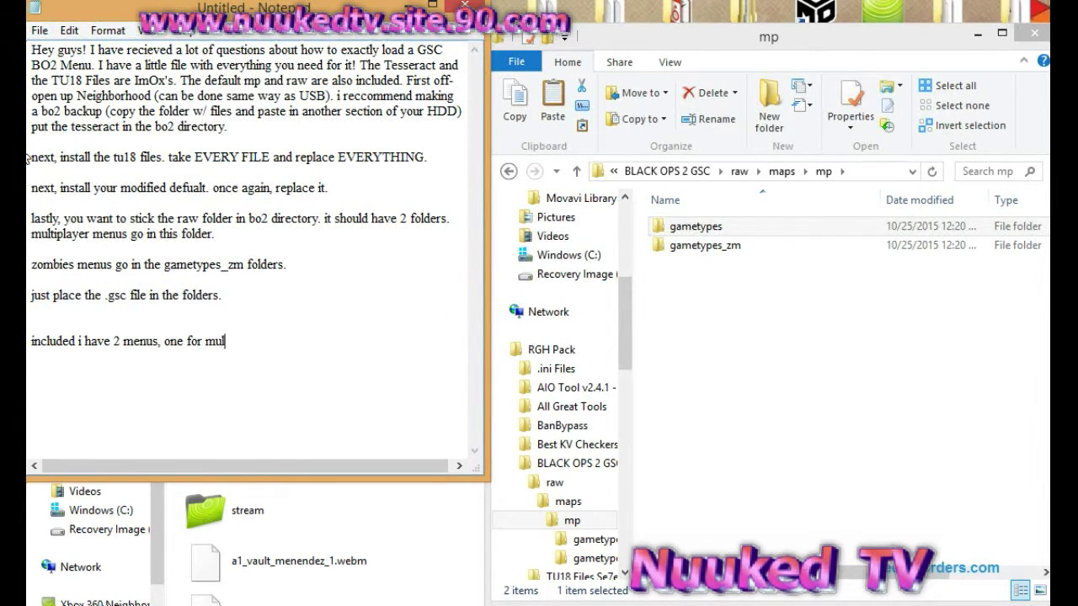
pyautogui.write('tiplayer is Bossam V%.')
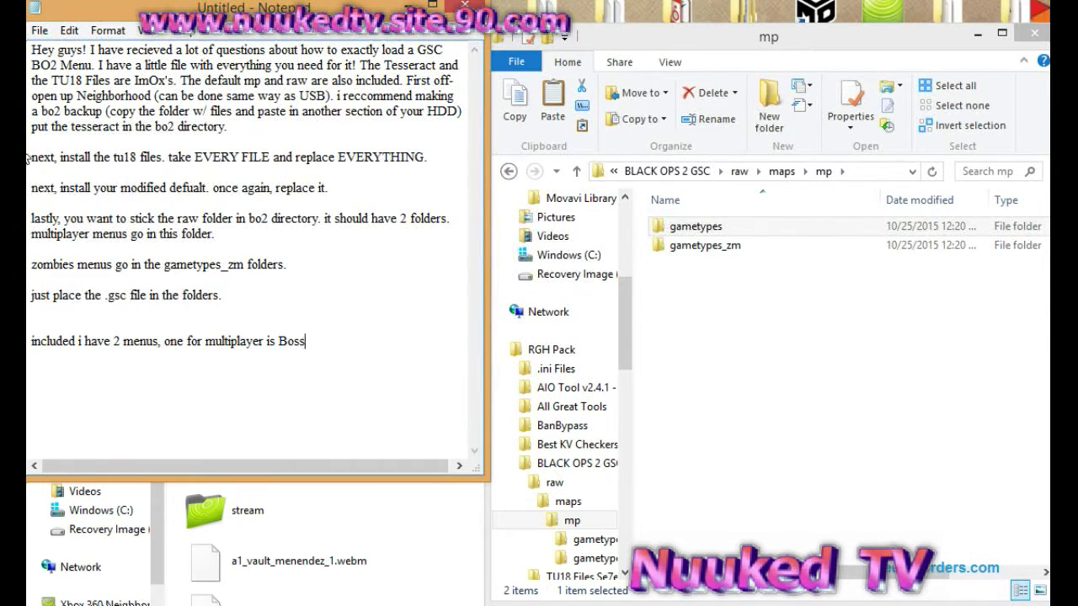
pyautogui.press('BackSpace')
pyautogui.press('BackSpace')
pyautogui.write('5.  not sure abou')
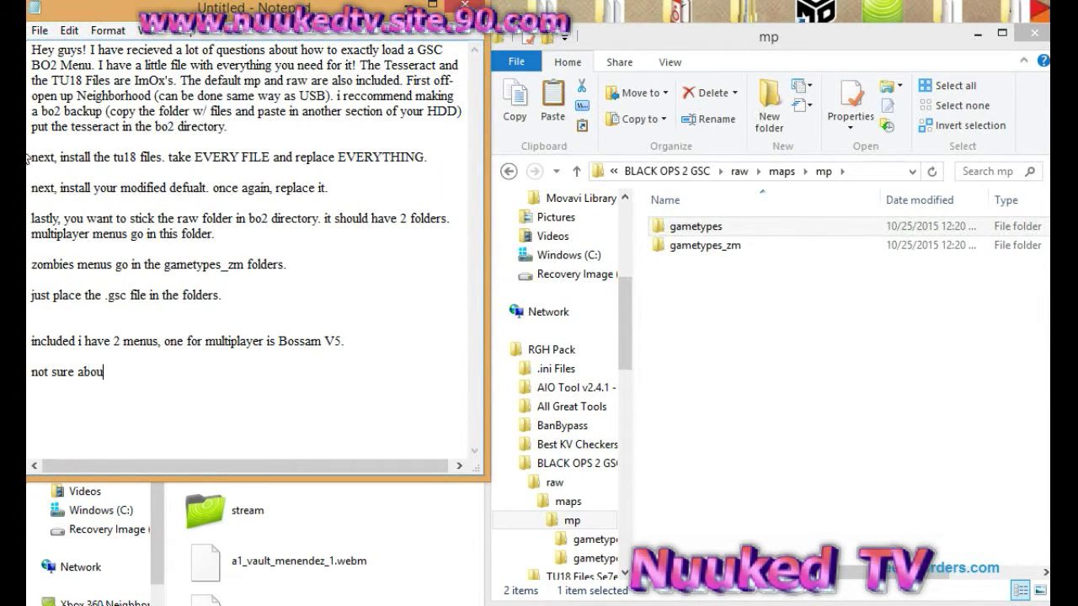
# - Complete the final paragraph to read "not sure about the zombies one, but i will show it right now."
pyautogui.write('t the zombies one.')
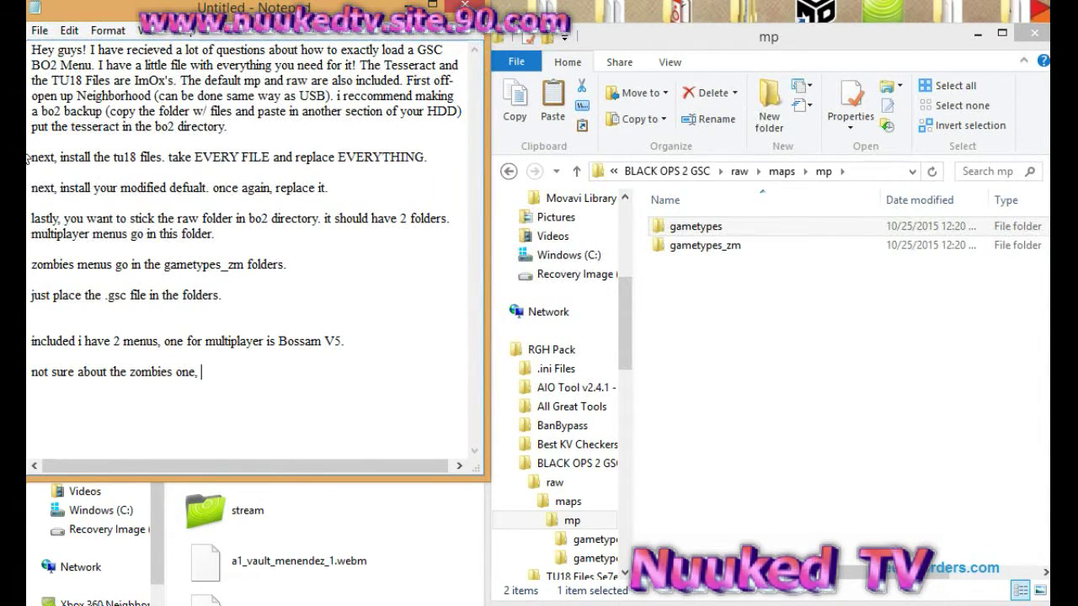
pyautogui.write('but i will show it ')
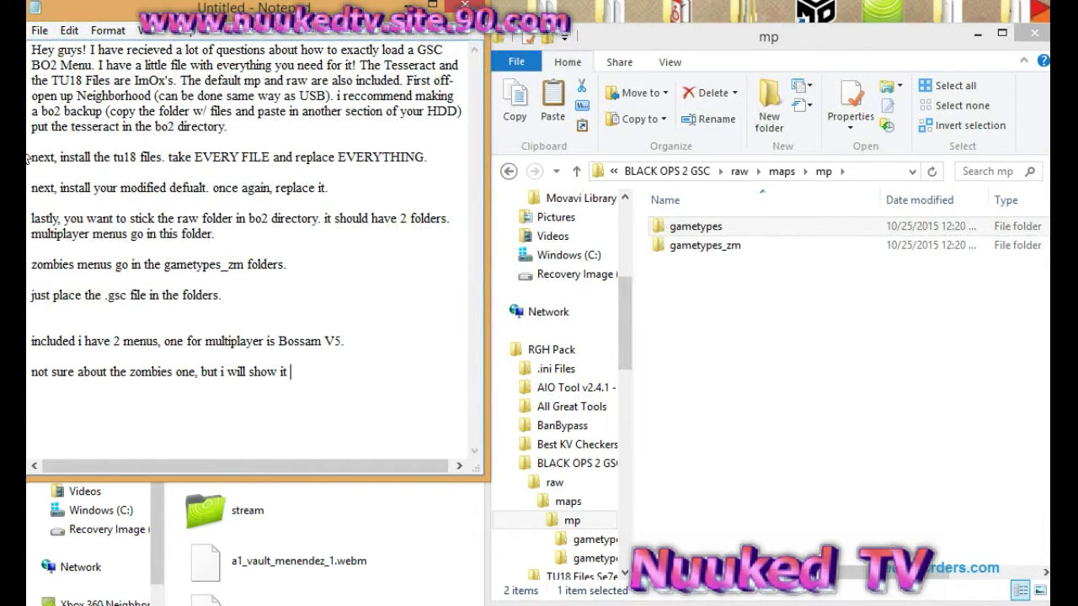
pyautogui.write('right now.')
# - Switch to the Xbox 360 Neighborhood root and take a screen capture of the Jtag console
pyautogui.click(125, 603)
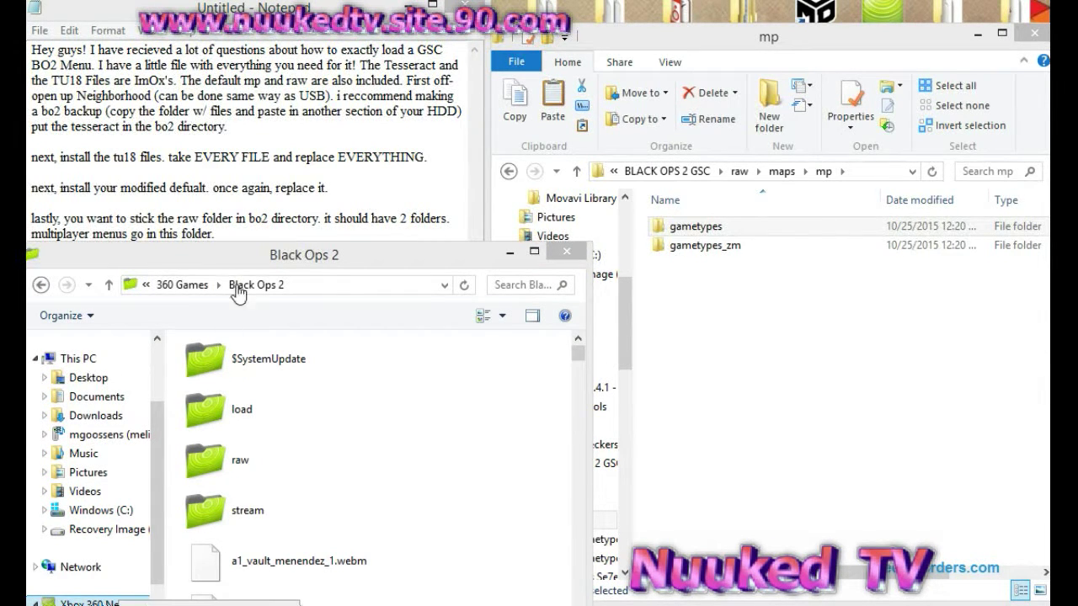
pyautogui.click(268, 259)
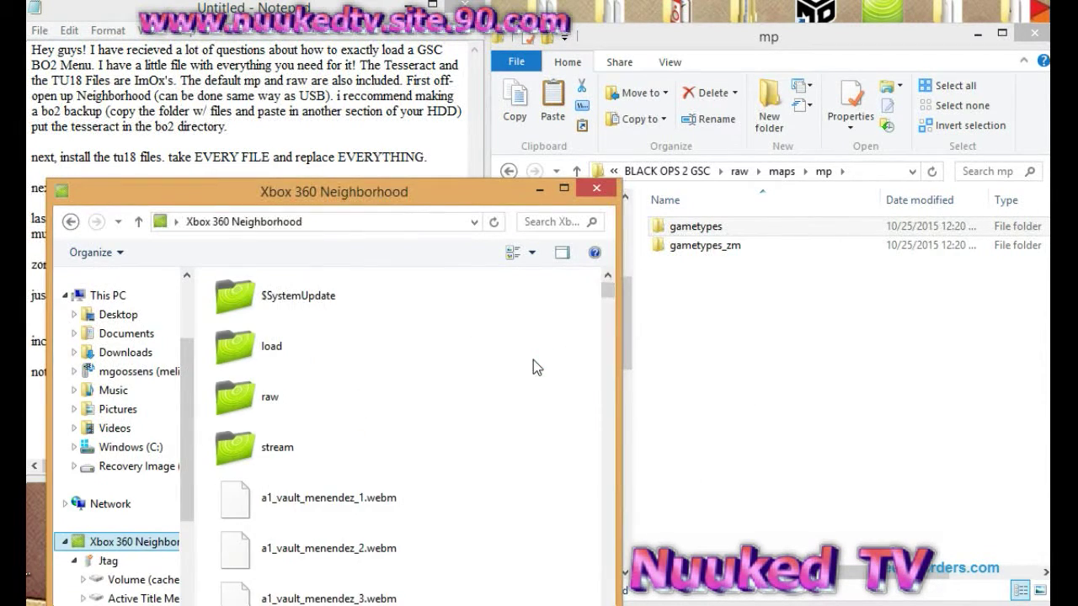
pyautogui.rightClick(276, 343)
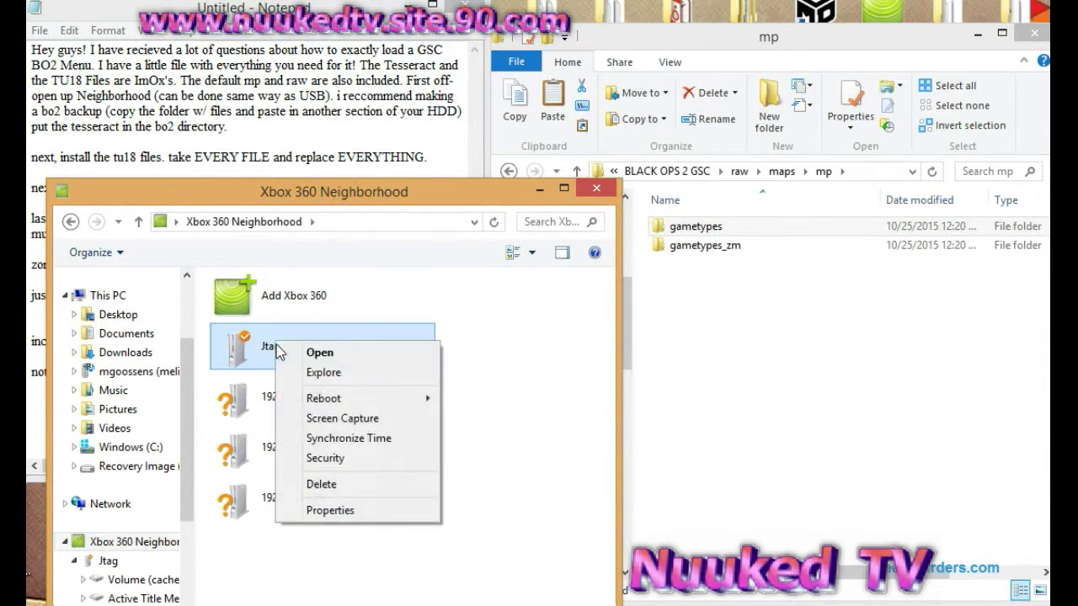
pyautogui.click(319, 421)
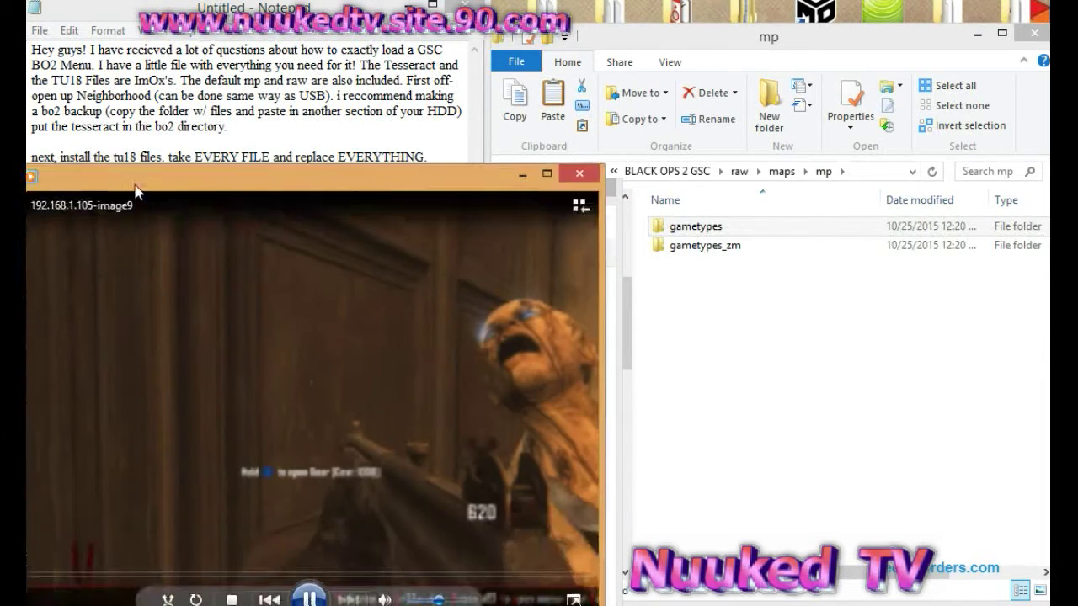
# - Pause the captured console image in the media player and enlarge it to examine the zombies menu's name
pyautogui.moveTo(130, 150); pyautogui.dragTo(287, 160)
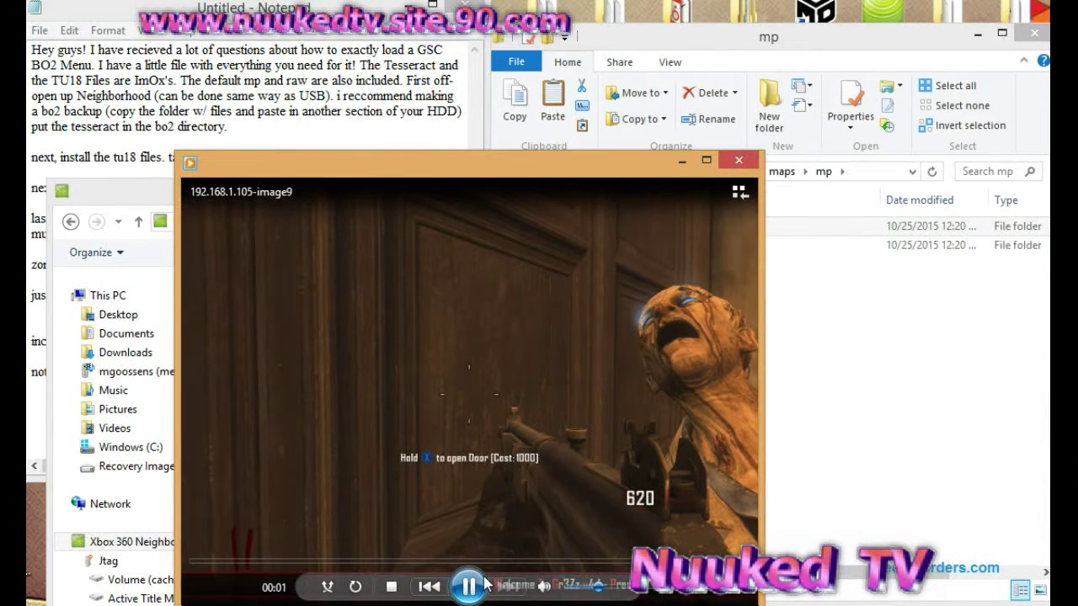
pyautogui.click(485, 584)
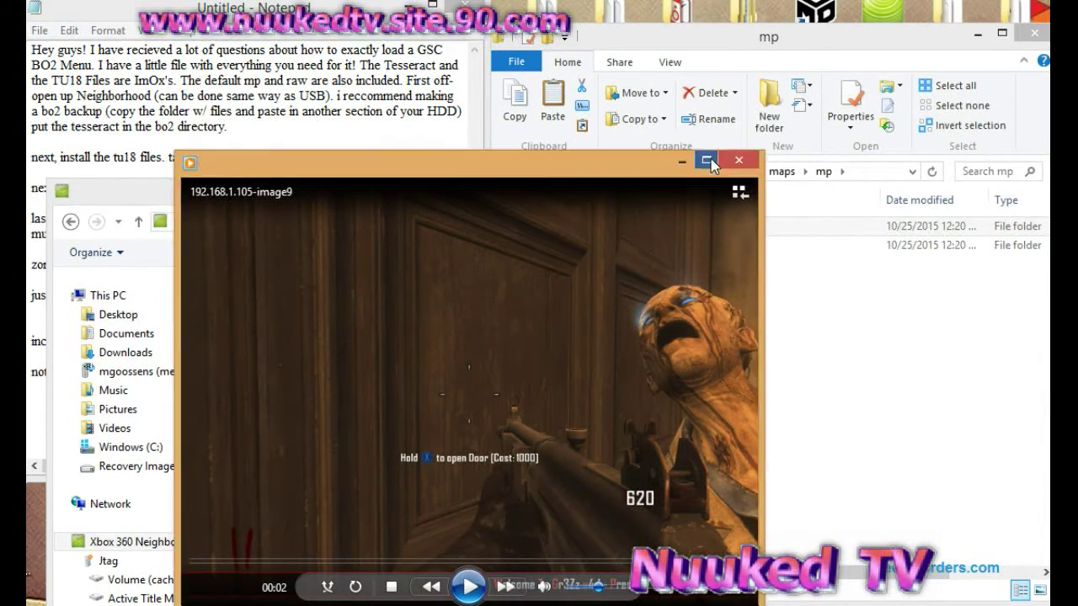
pyautogui.click(708, 159)
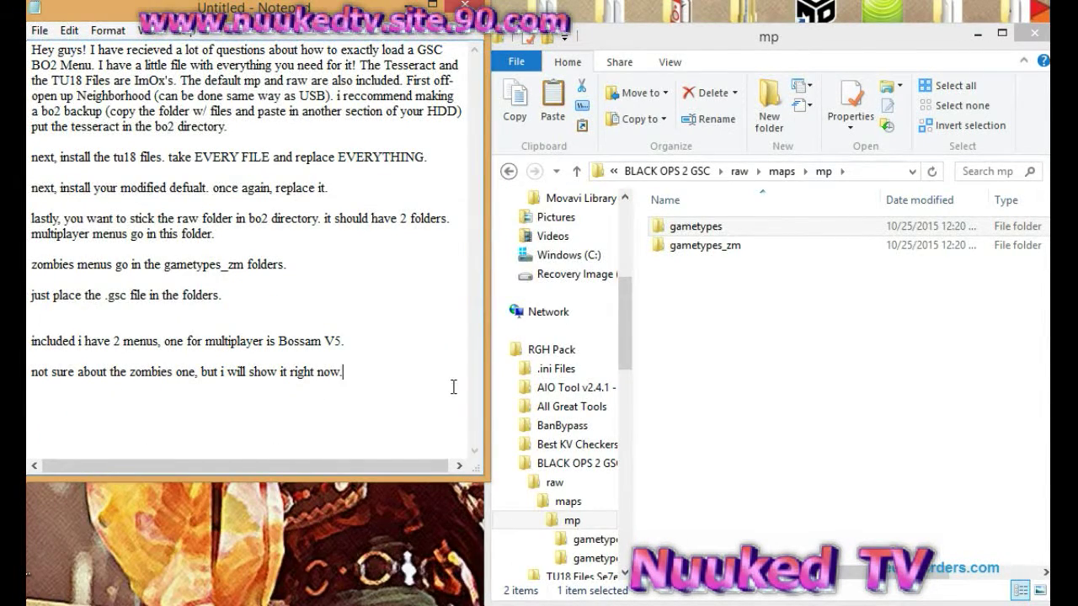
# - Finish the note with the lines "it is Grezz 4.1!" and "thanks for watching guys and God bless!"
pyautogui.write('Geezz 4.1! thanks of')
pyautogui.press('BackSpace')
pyautogui.press('BackSpace')
pyautogui.write('for watching guys and')
pyautogui.write(' God bels')
pyautogui.write('ess!')
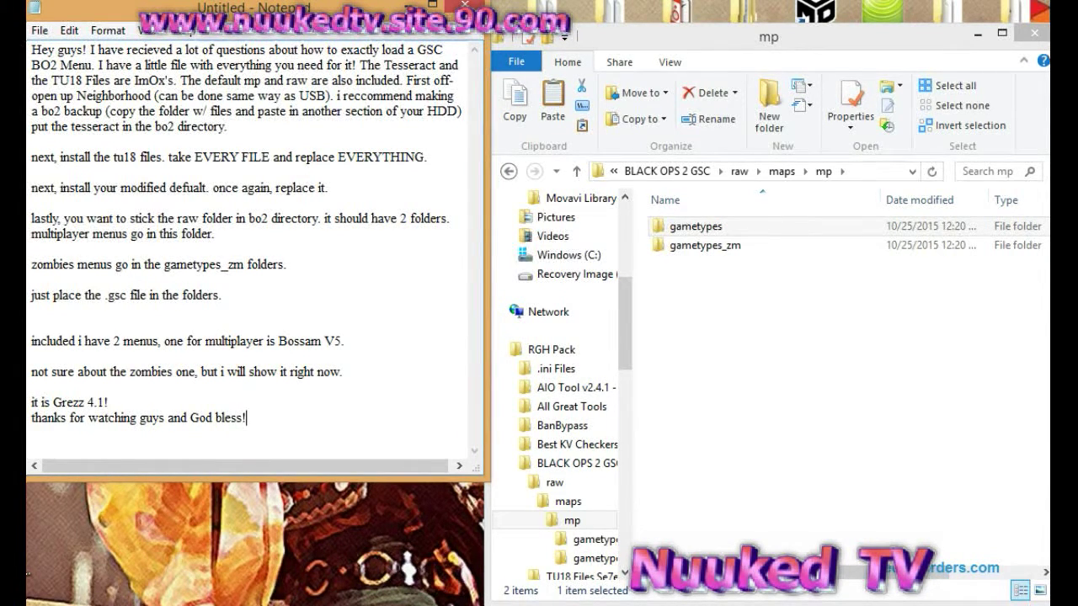